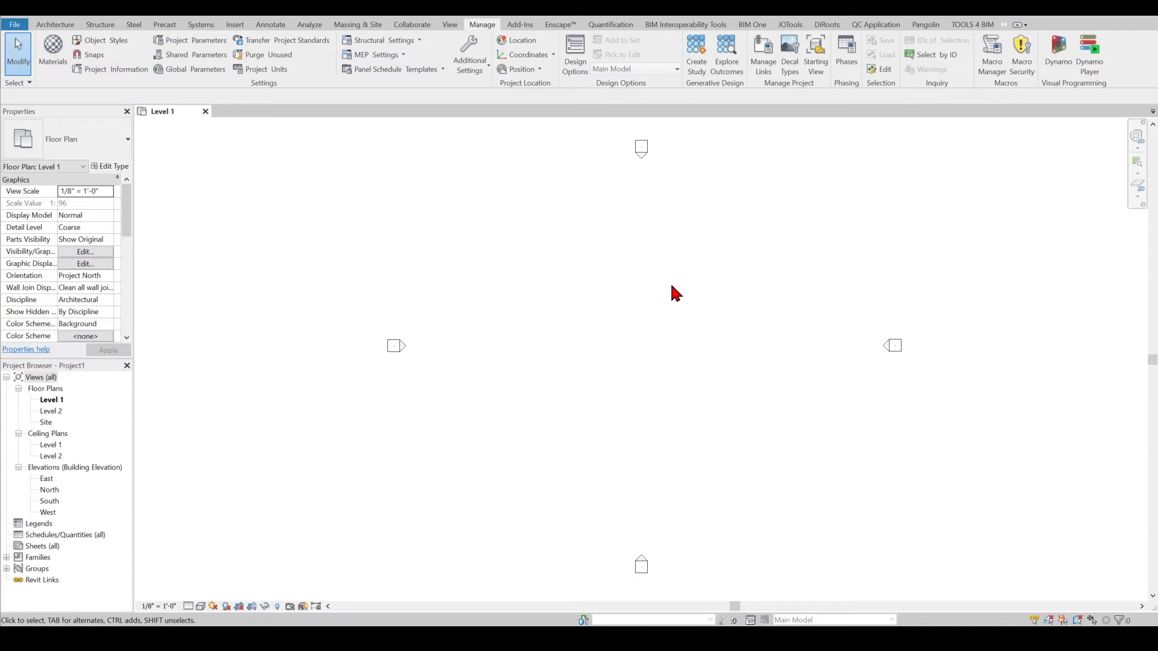
Start the Import CAD command from the Insert tab on the empty Level 1 plan
left_click(240, 25)
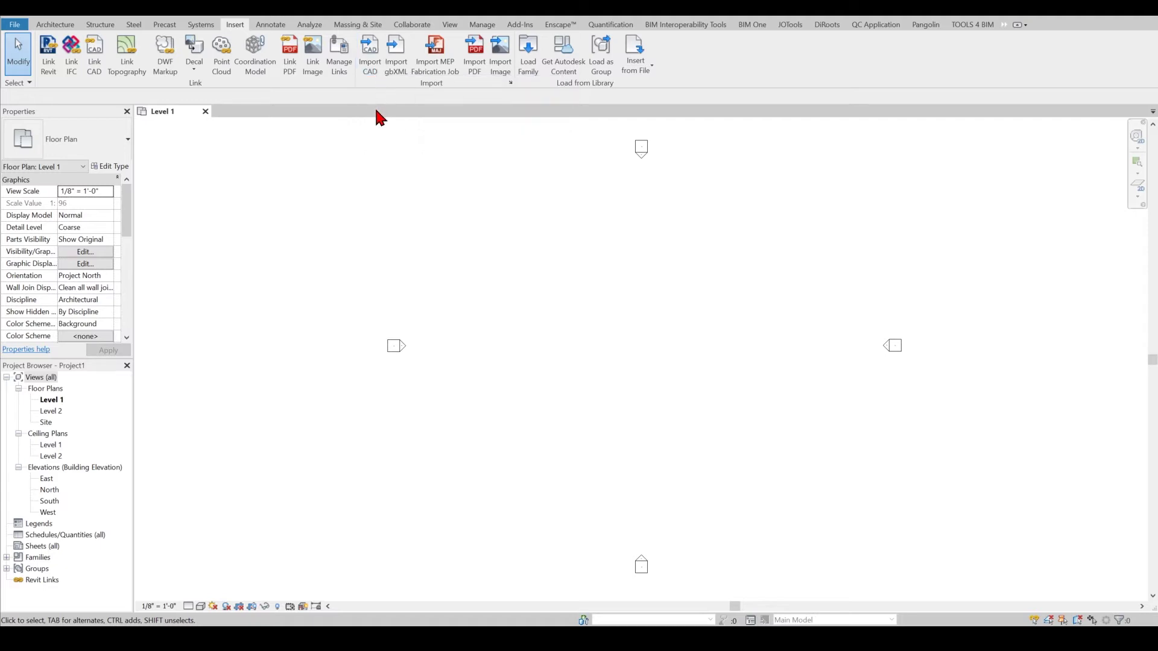
left_click(375, 60)
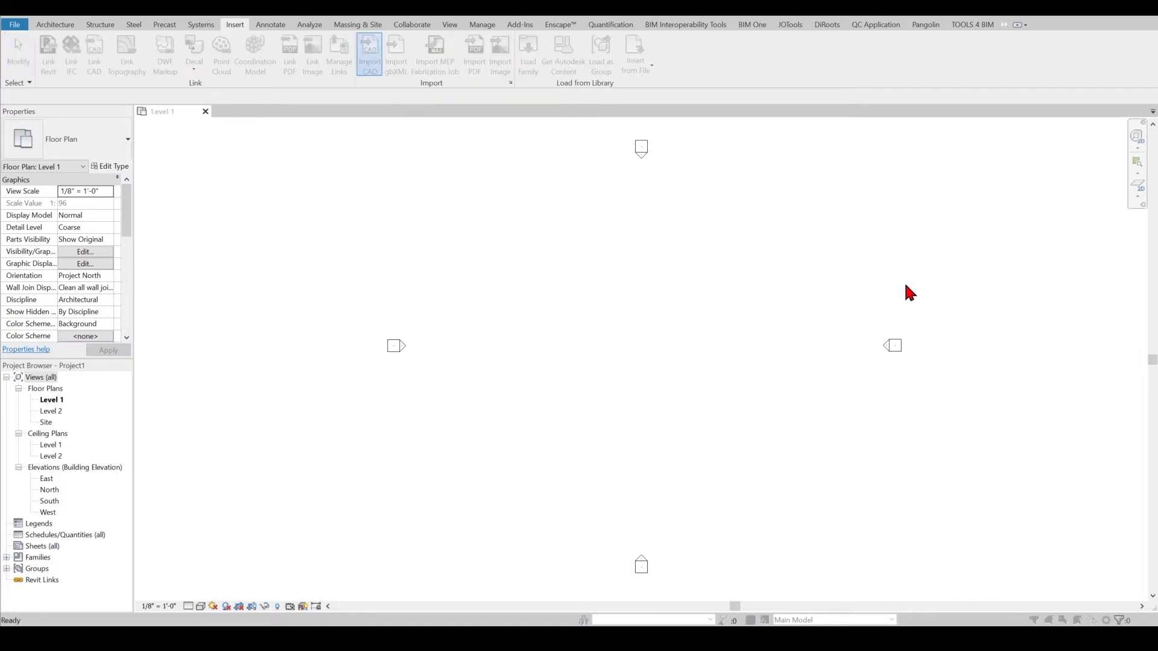
Choose Gramercy_A-3 Parking Level - Revit Link.dwg, keeping Auto - Origin to Internal Origin and Preserve colours
left_click_drag(694, 304, 395, 159)
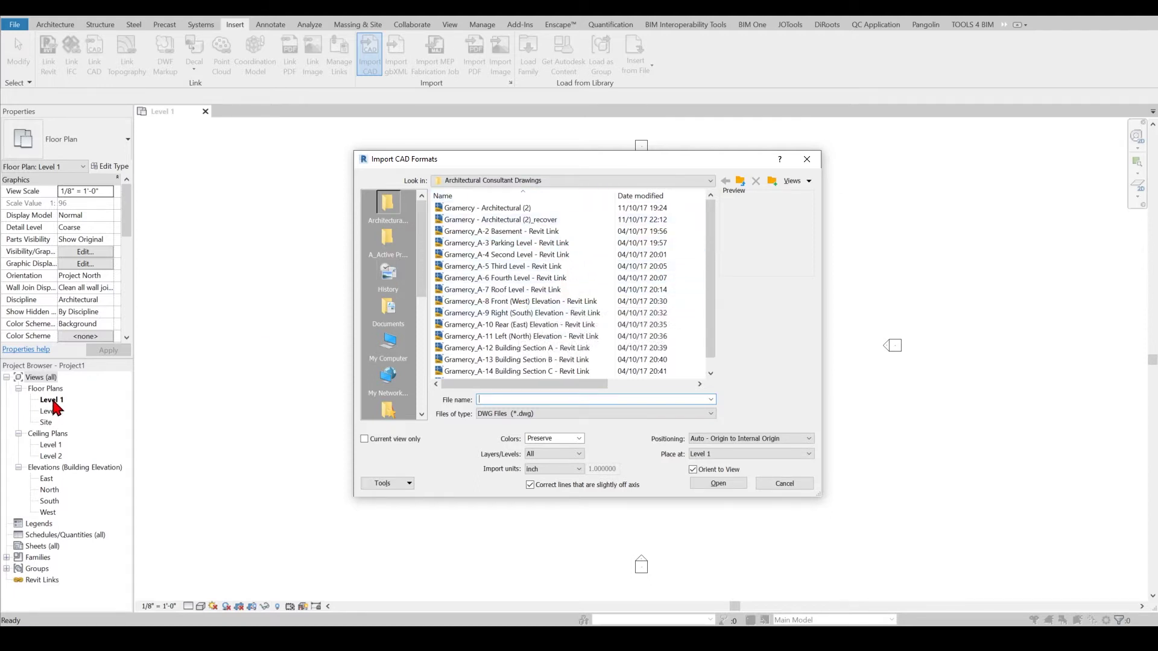
left_click(542, 243)
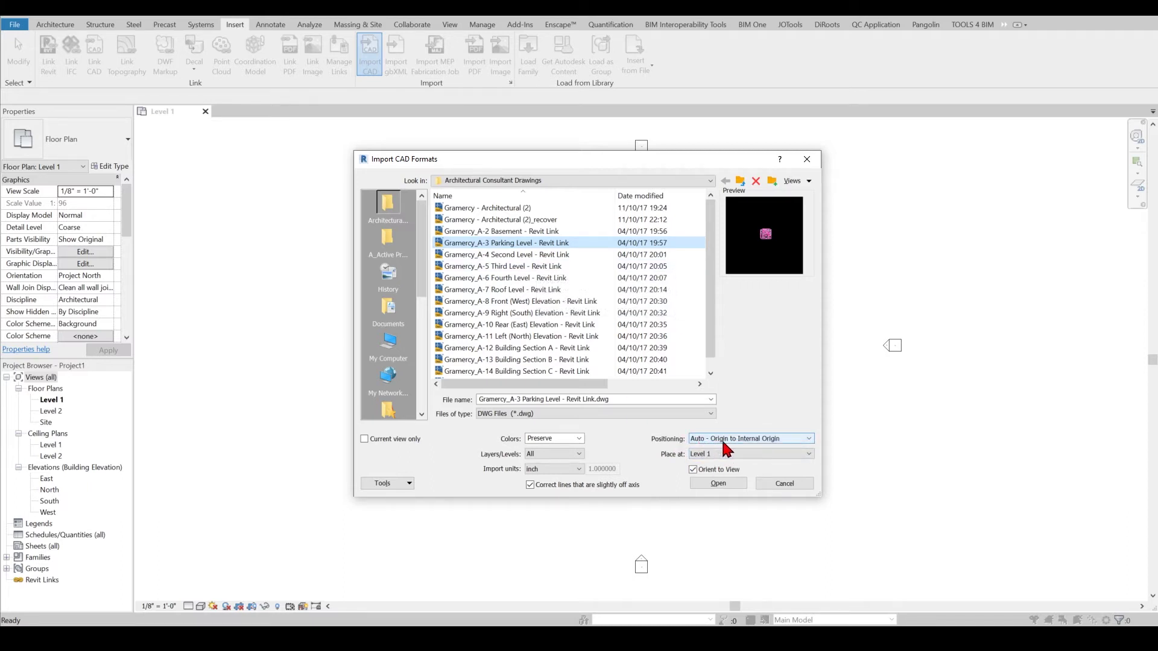
left_click(767, 440)
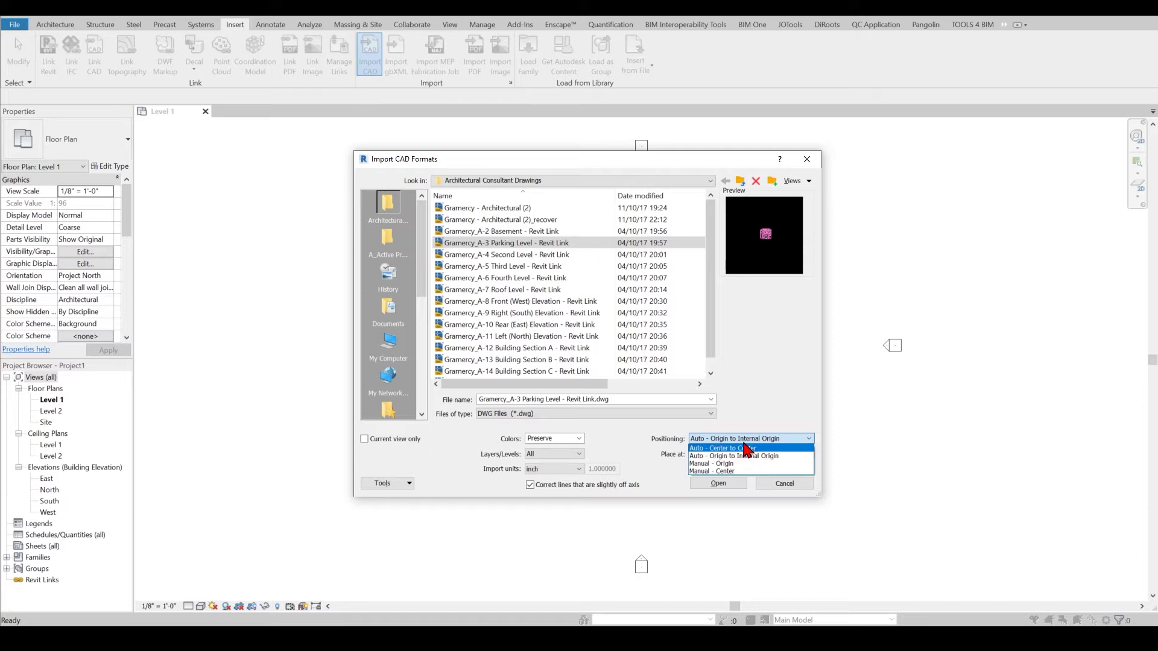
left_click(746, 440)
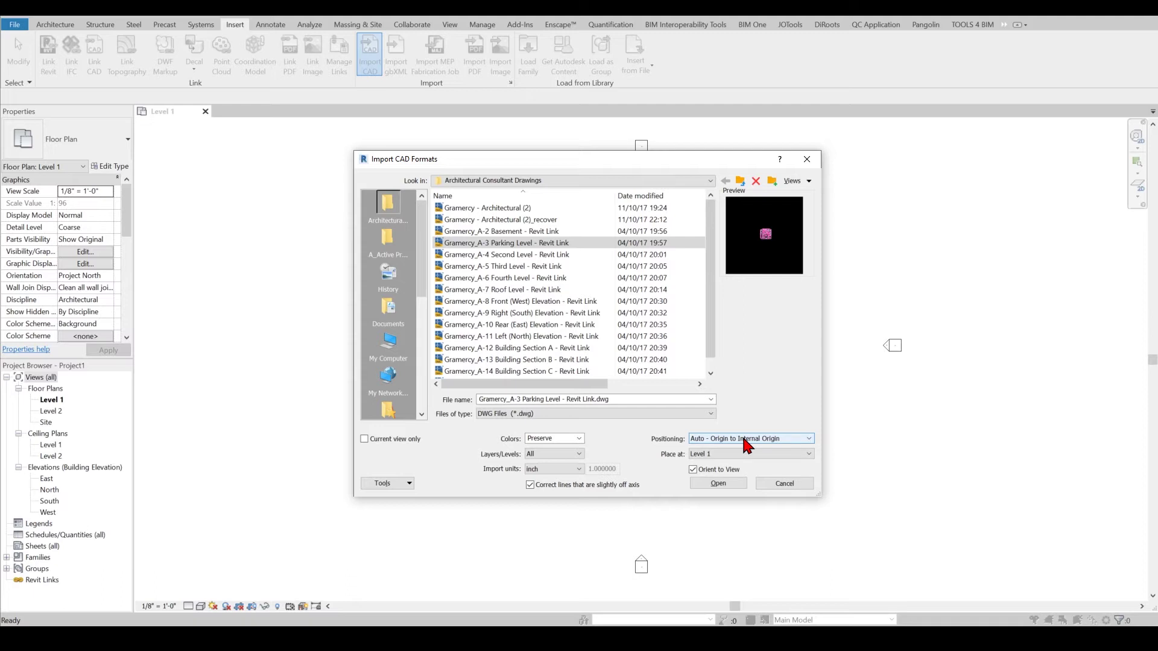
left_click(579, 440)
left_click(564, 456)
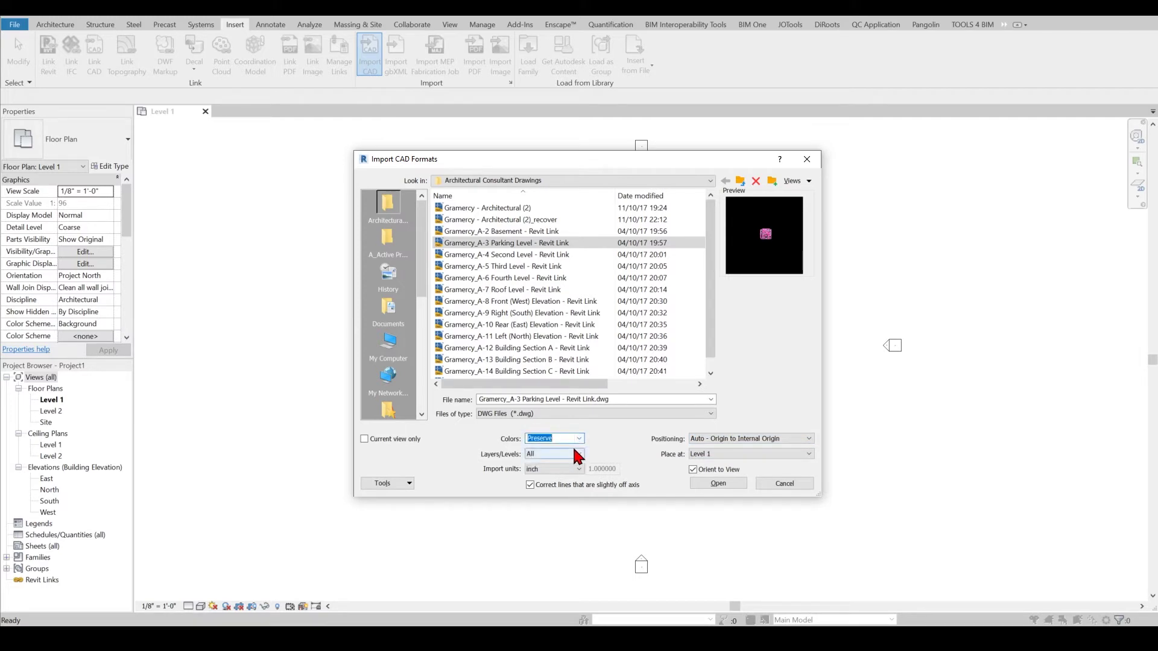
left_click(579, 439)
left_click(581, 441)
Import the Parking Level DWG into Level 1 with Current view only checked, then select it
left_click(371, 440)
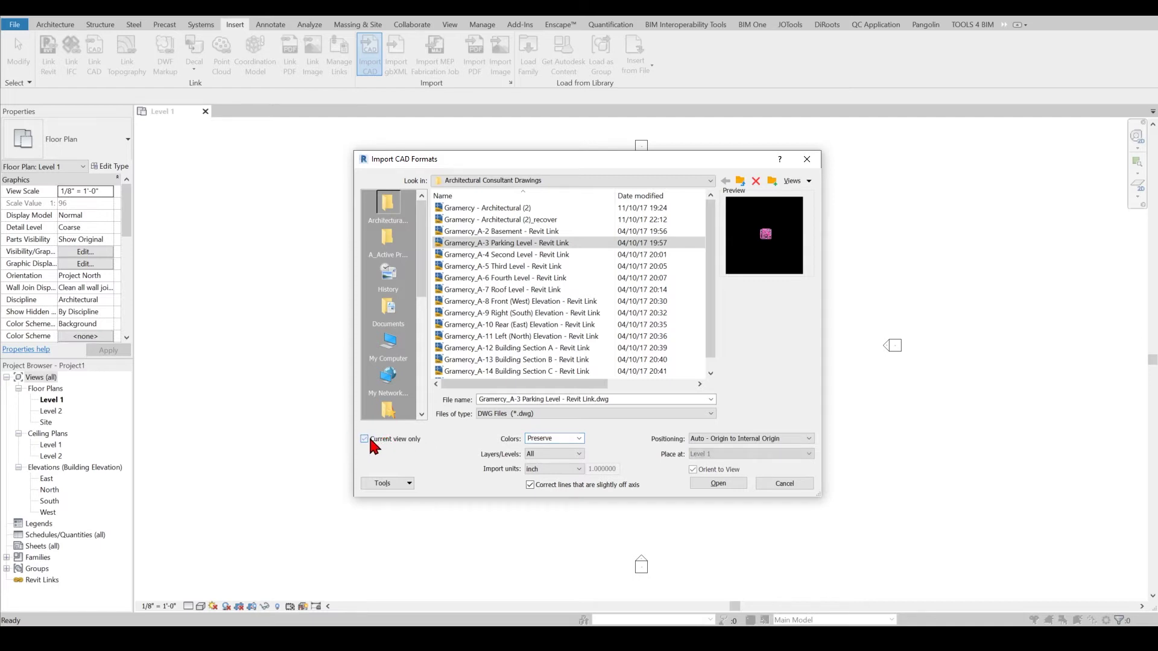
left_click_drag(703, 163, 441, 69)
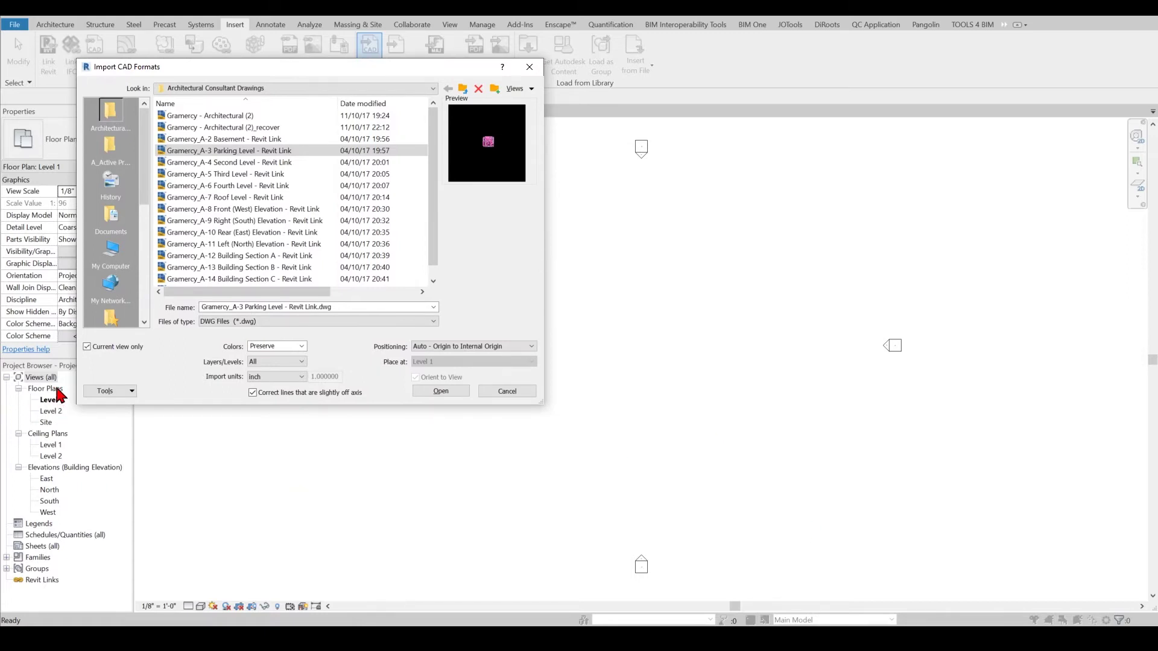
left_click(88, 347)
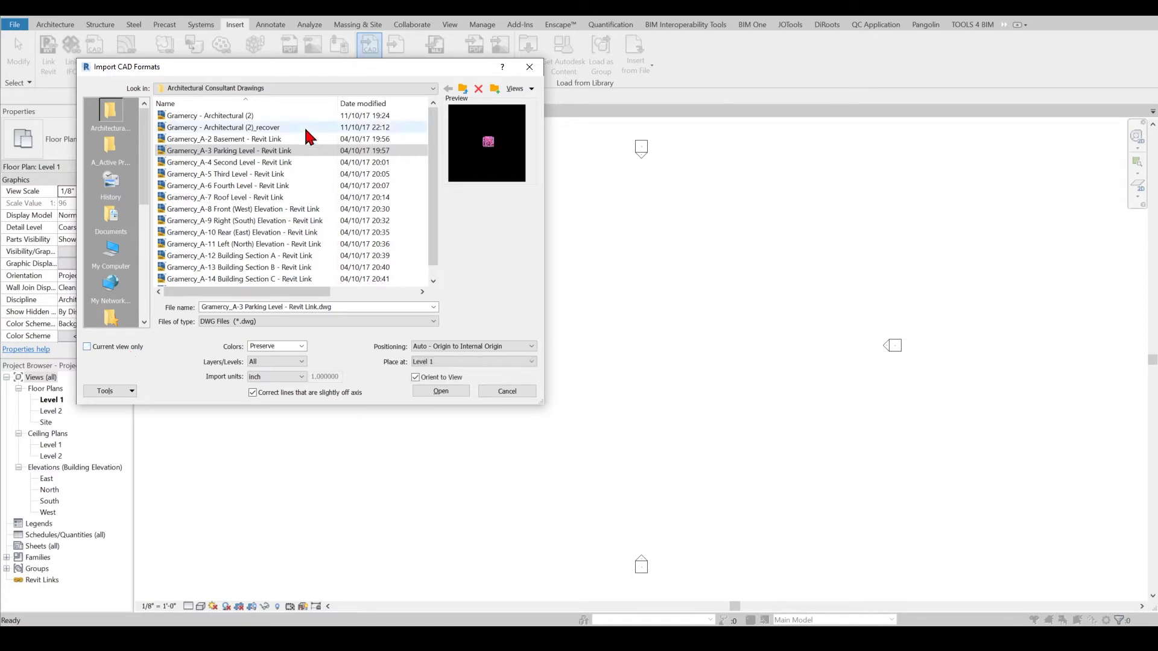
left_click_drag(320, 76, 470, 121)
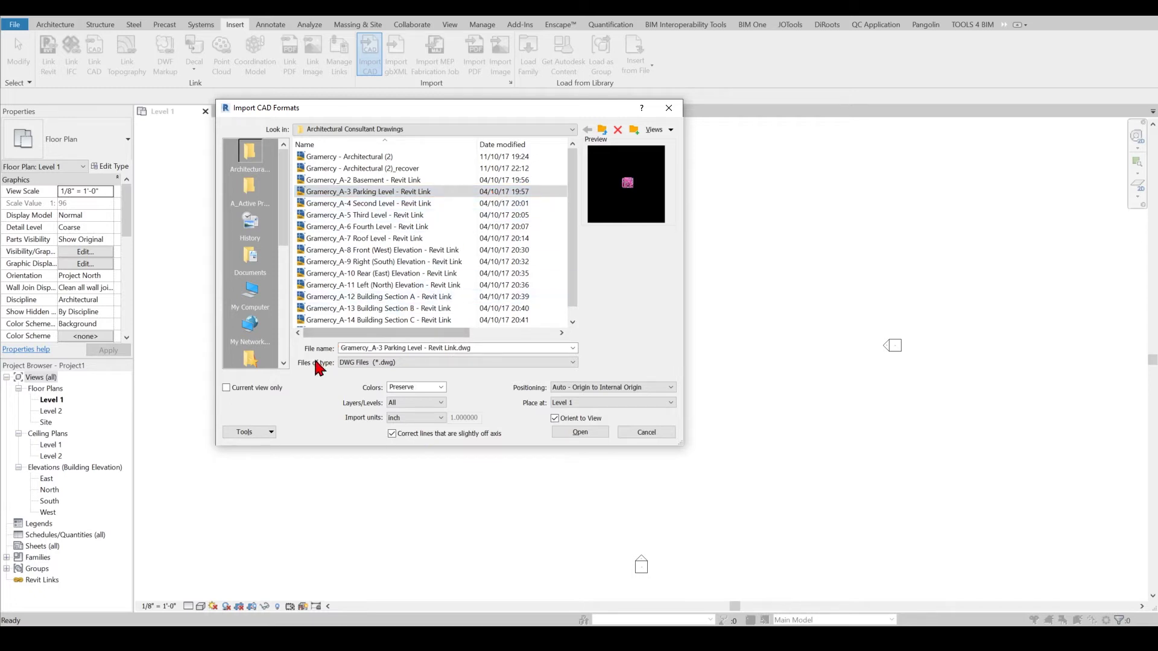
left_click(250, 399)
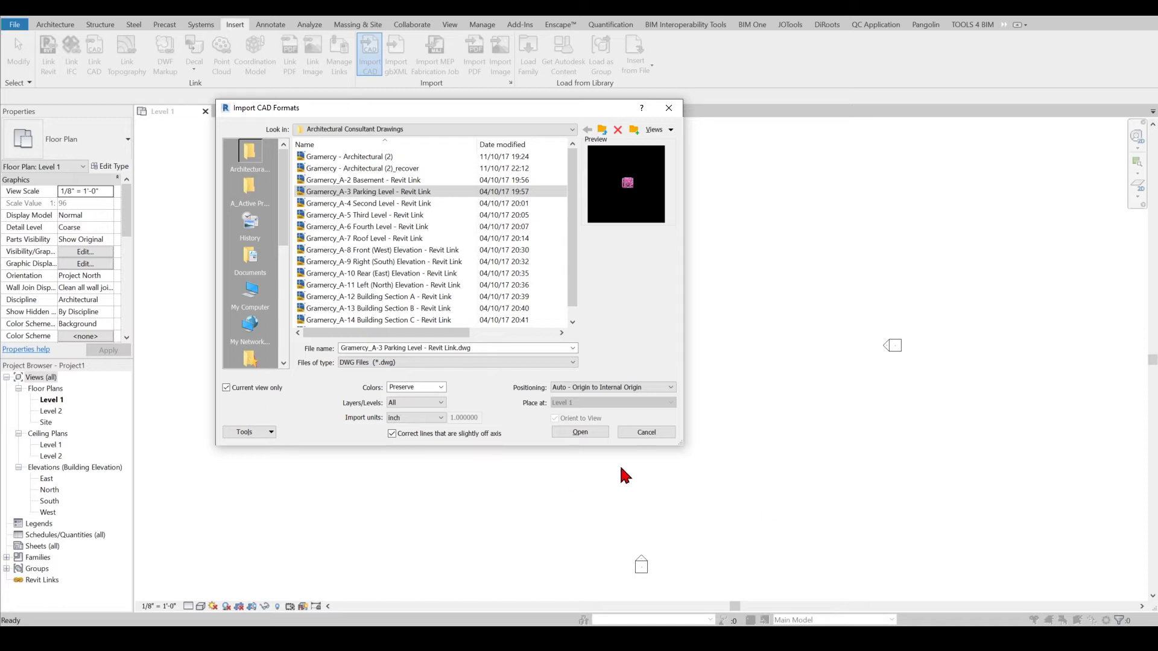
left_click(589, 433)
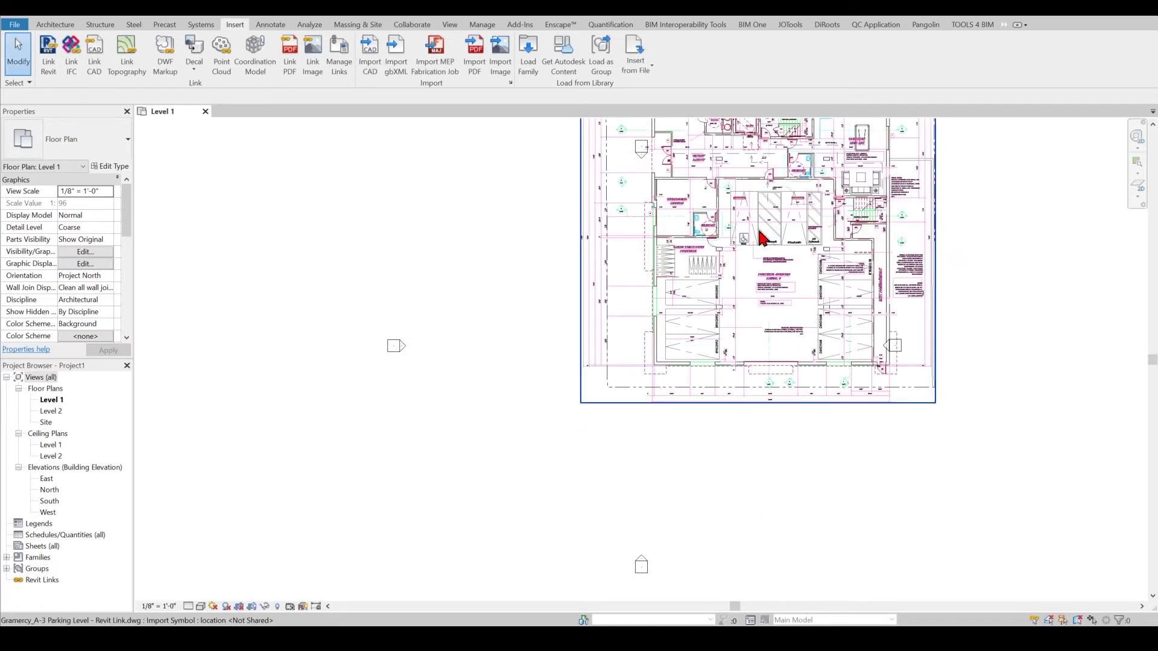
left_click(762, 237)
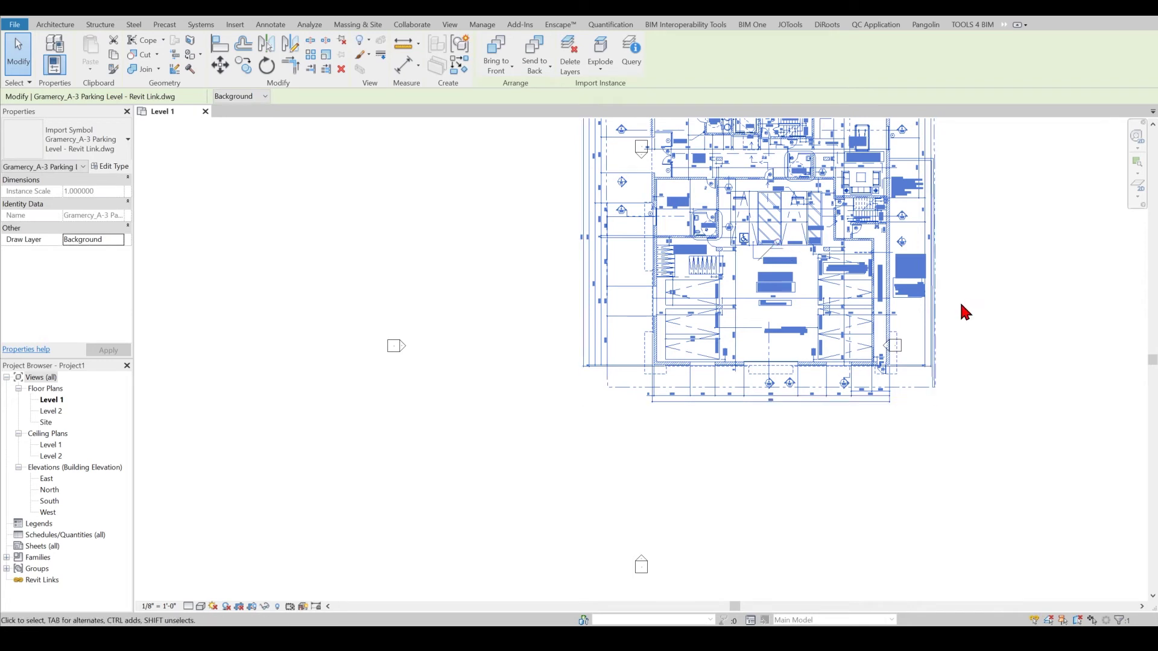
Window-select the four elevation markers and shift them left to centre them on the plan
middle_click_drag(991, 330, 925, 377)
scroll(918, 369, "down", 1)
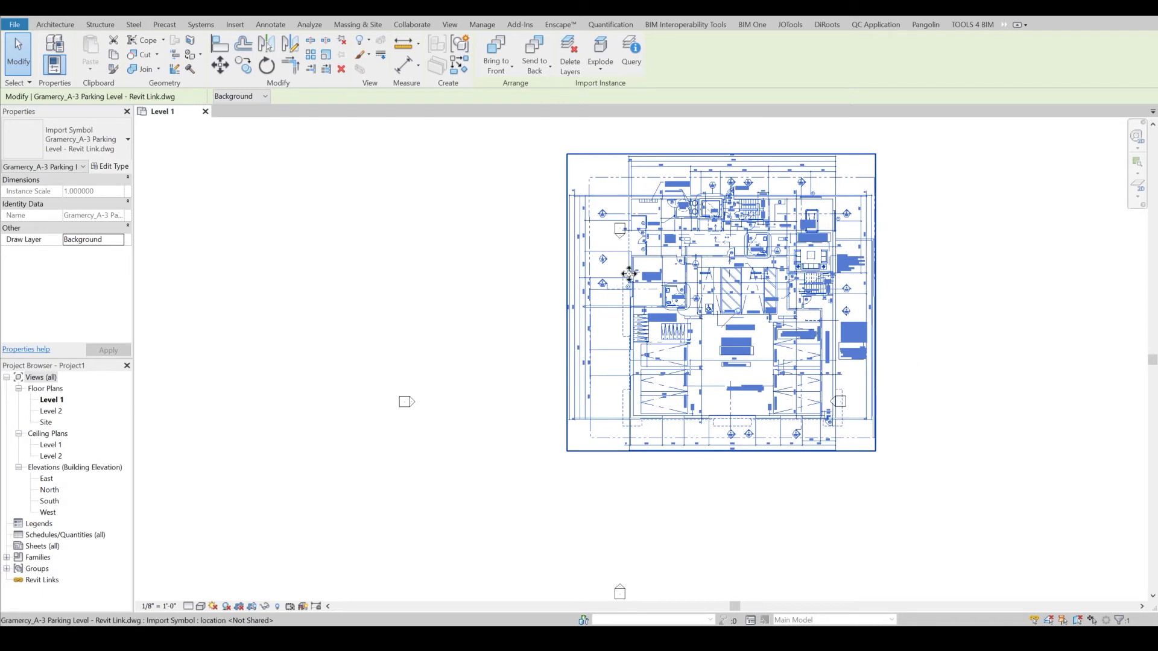
scroll(629, 274, "down", 2)
left_click_drag(381, 194, 895, 552)
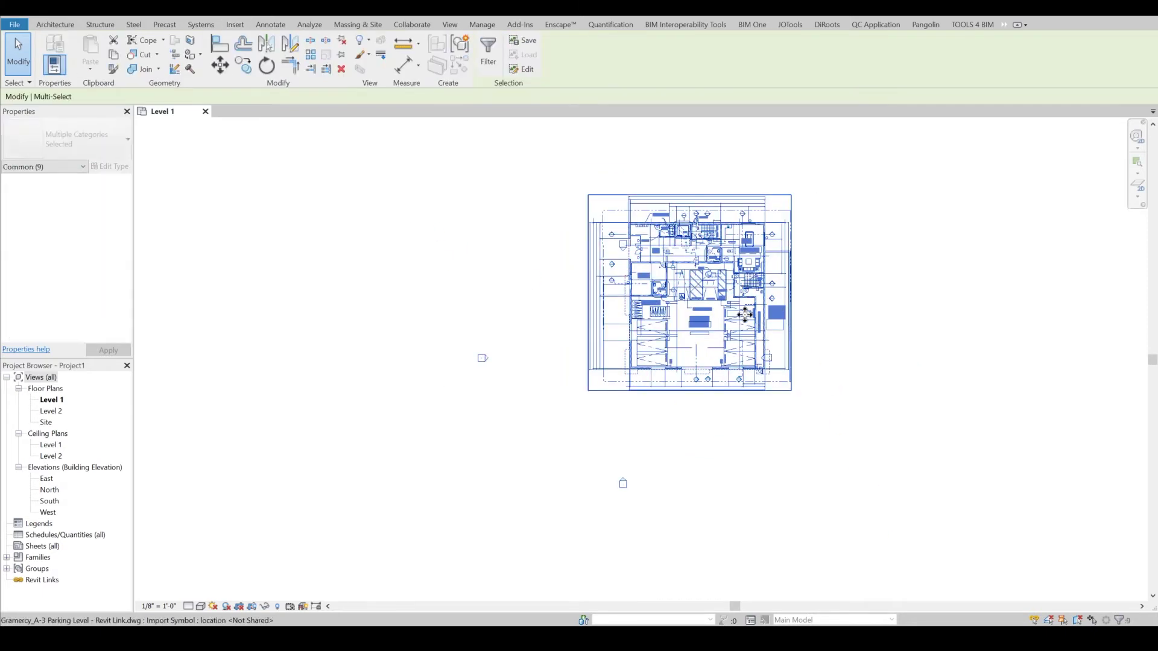
left_click_drag(330, 208, 849, 542)
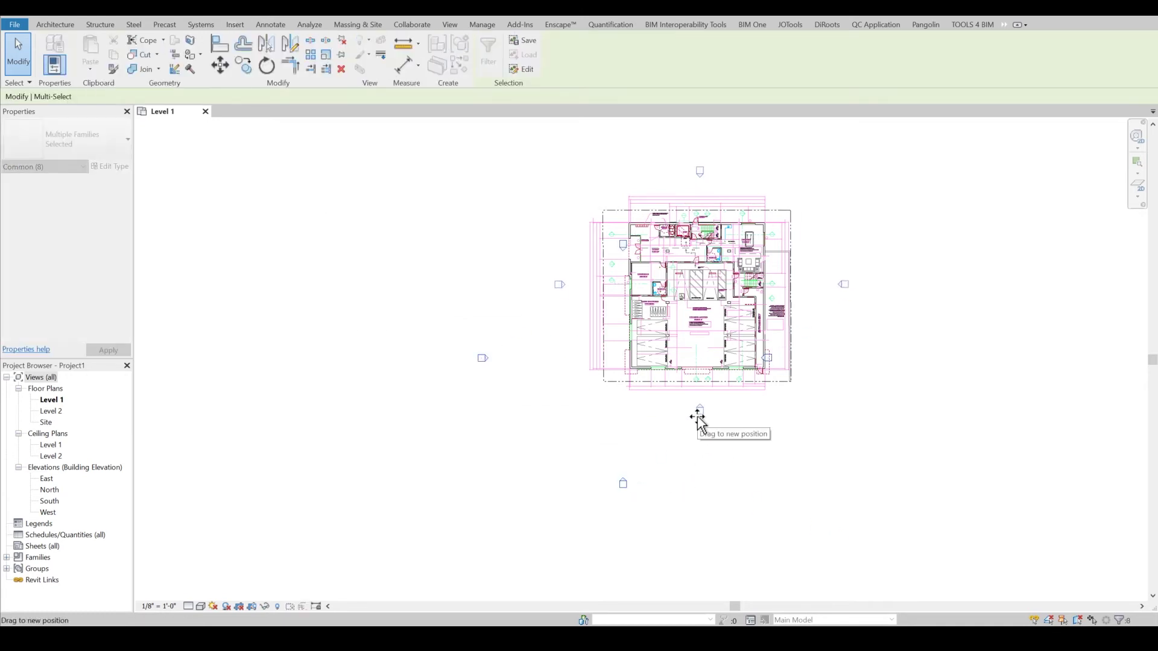
left_click_drag(700, 422, 687, 422)
left_click(864, 412)
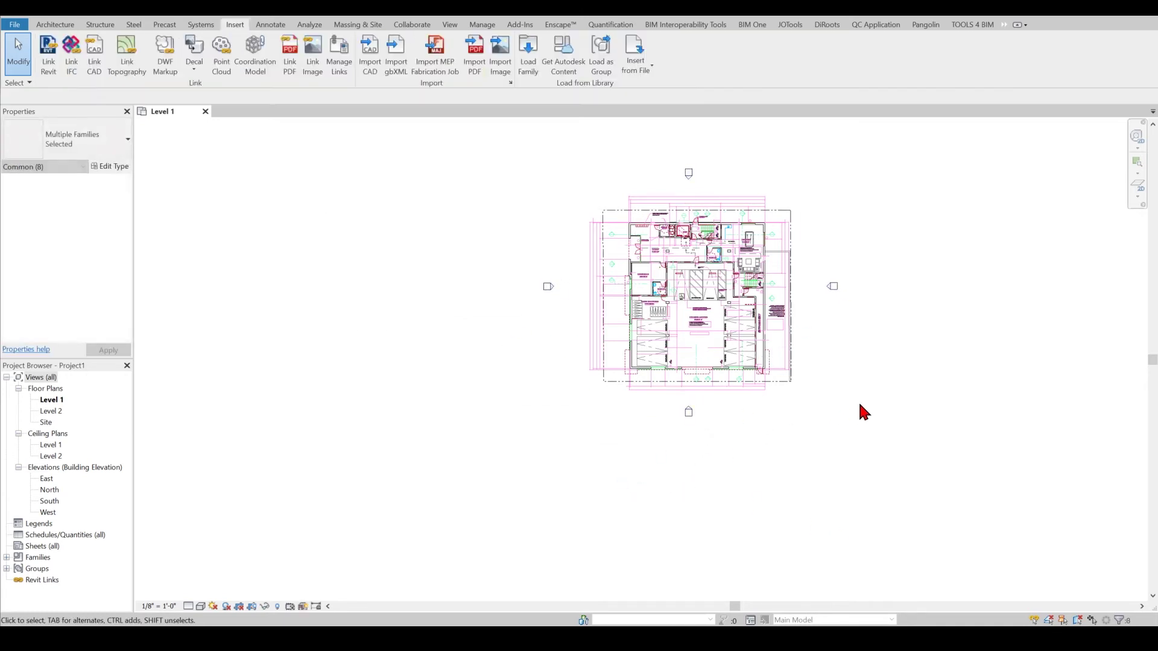
Reselect the imported Parking Level DWG and switch to the default {3D} view
left_click(741, 354)
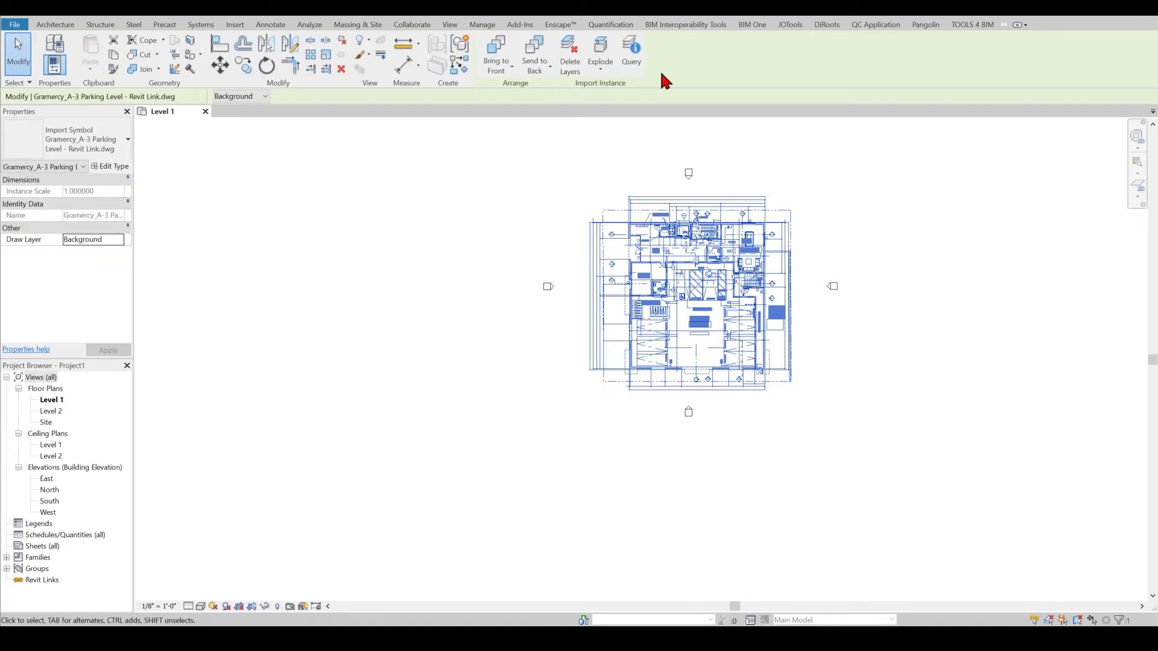
left_click(613, 59)
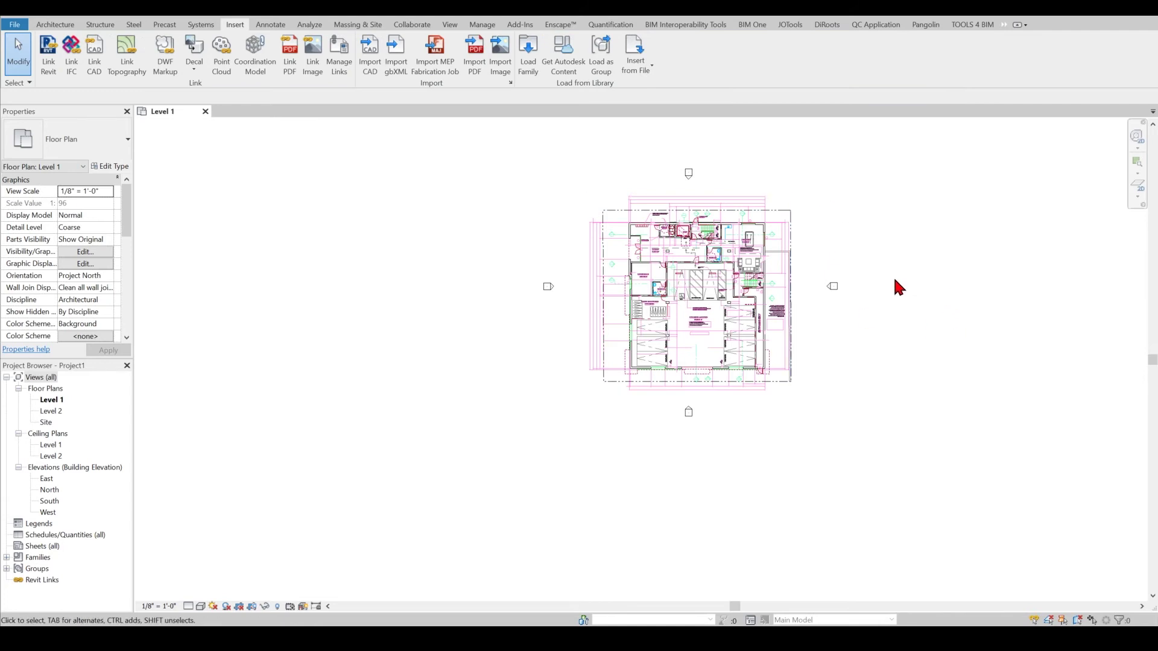
scroll(657, 157, "up", 2)
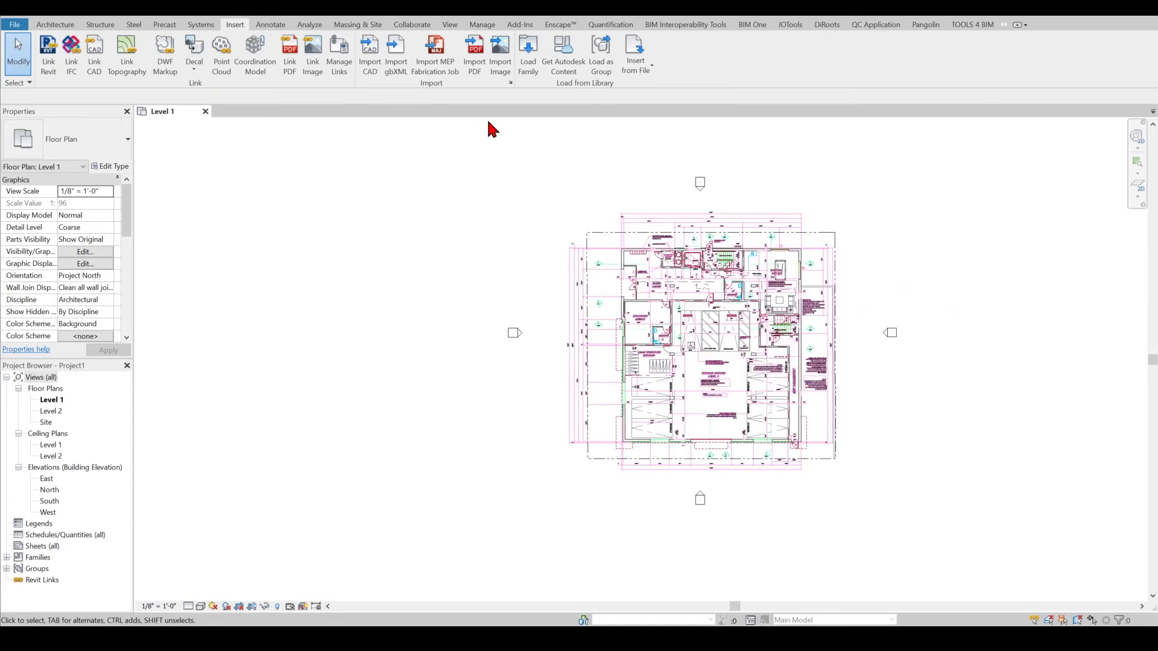
left_click(223, 14)
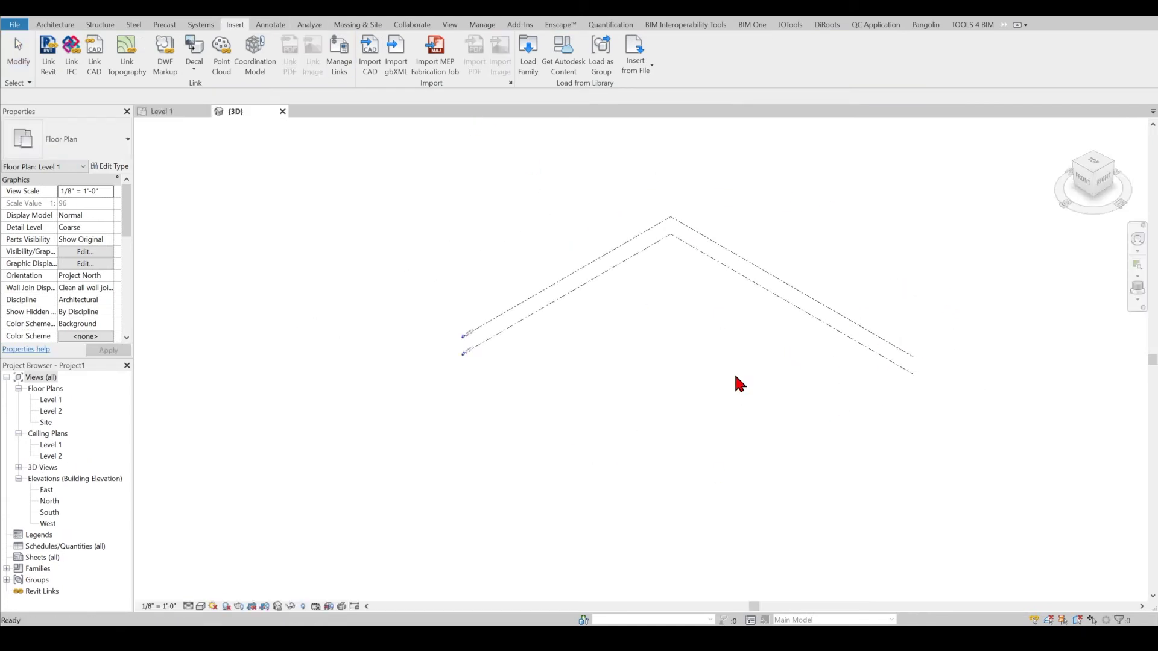
Link Gramercy_A-4 Second Level DWG into Level 2 for all views, then check it in {3D}
double_click(52, 400)
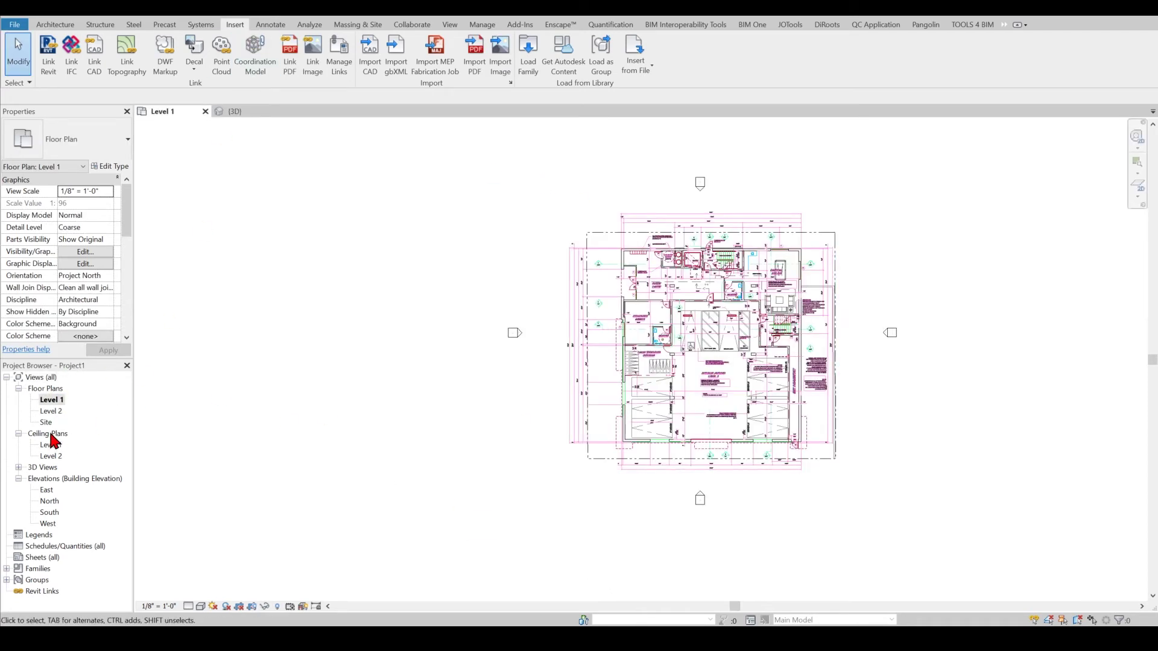
double_click(58, 412)
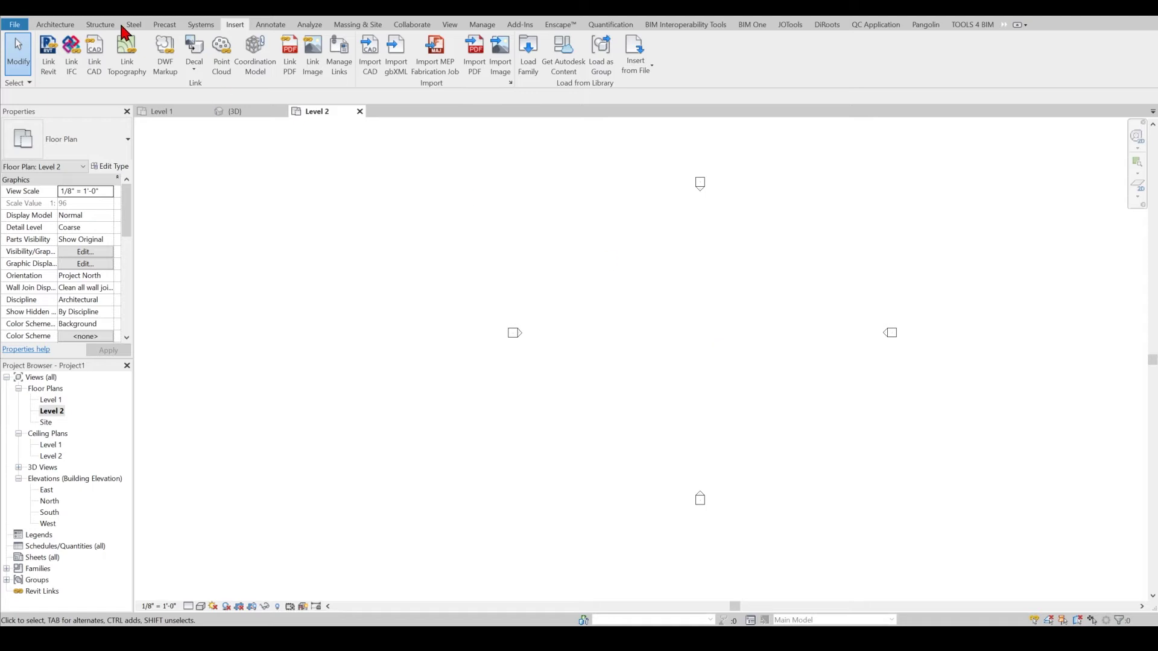
left_click(94, 54)
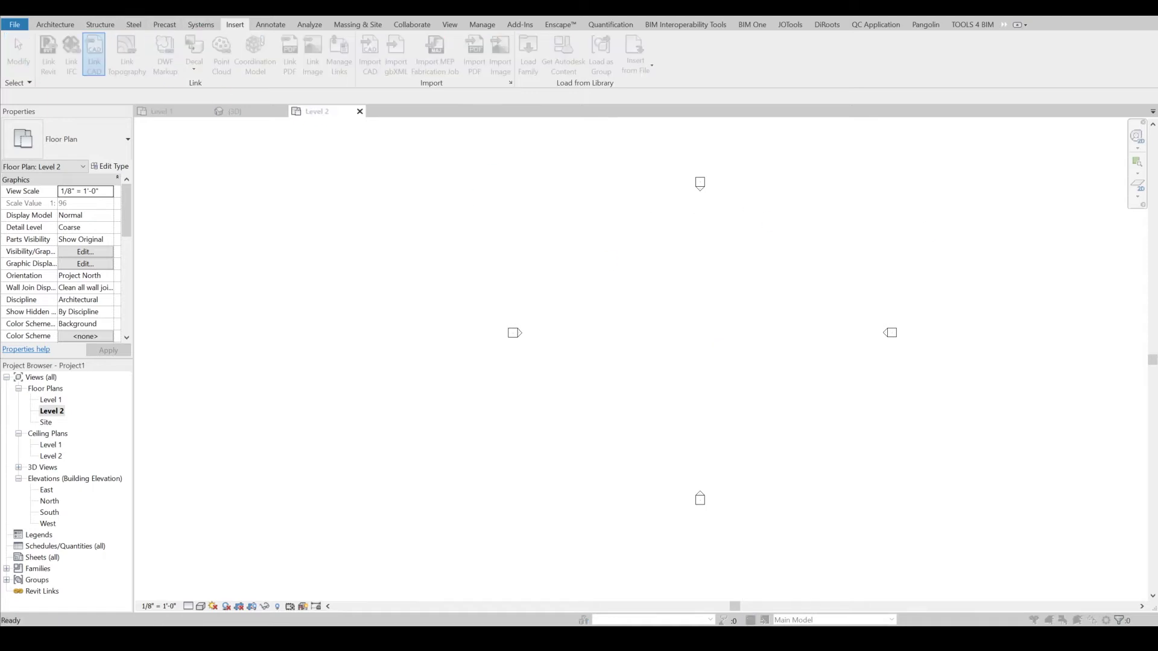
left_click(657, 276)
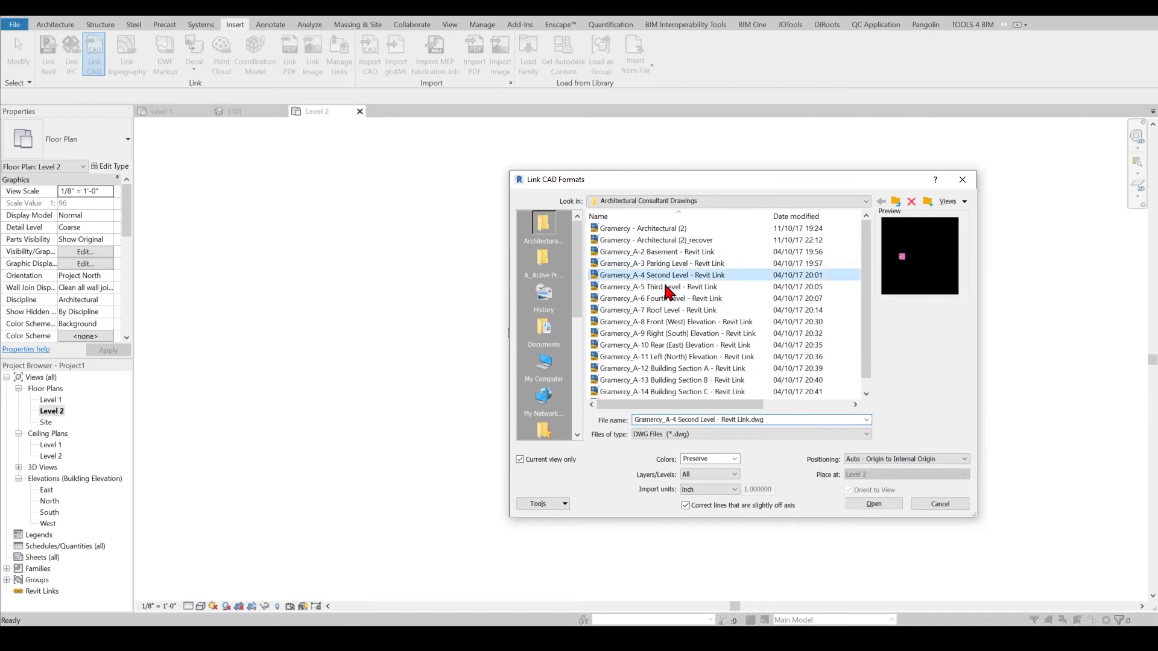
left_click(546, 462)
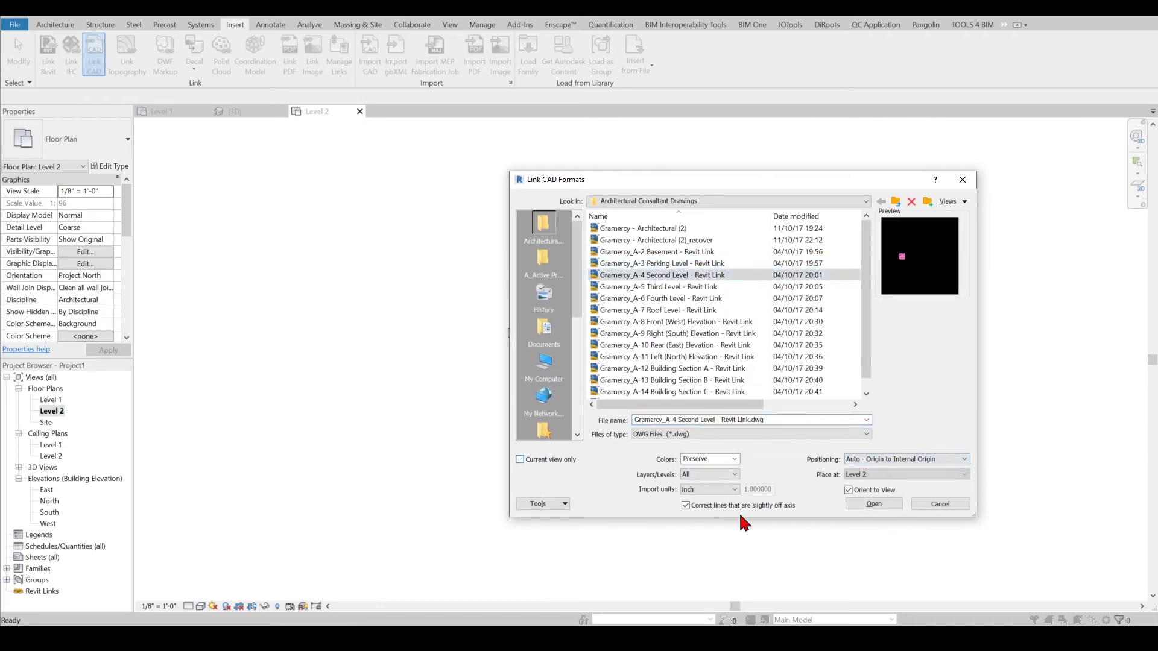
left_click(875, 505)
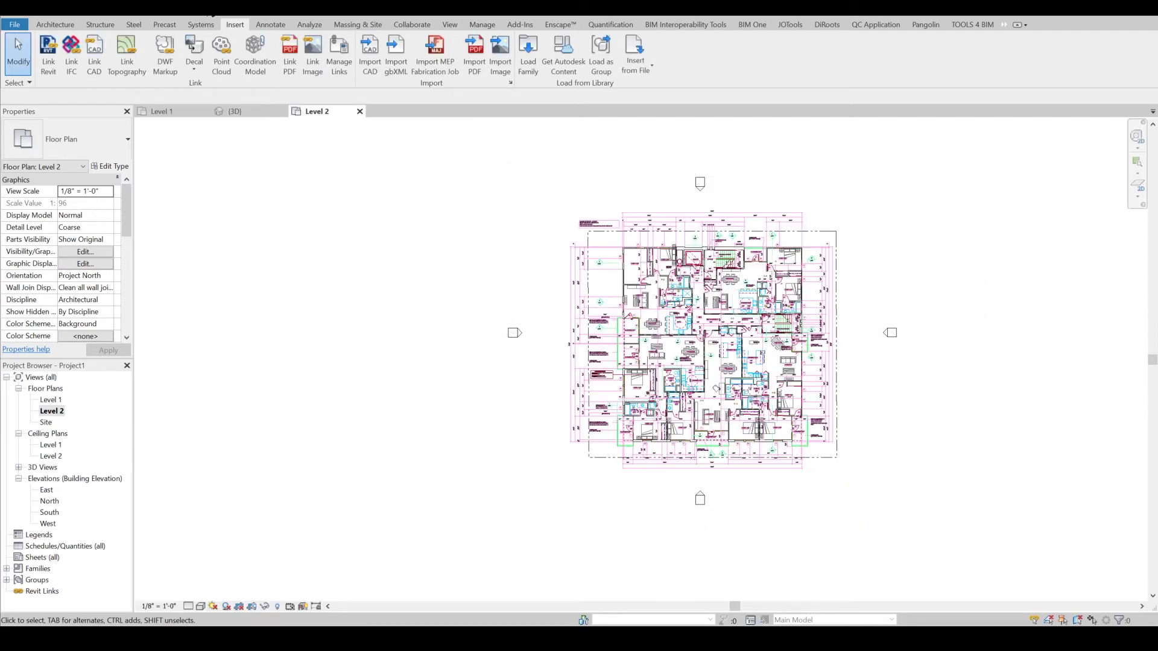
left_click(234, 111)
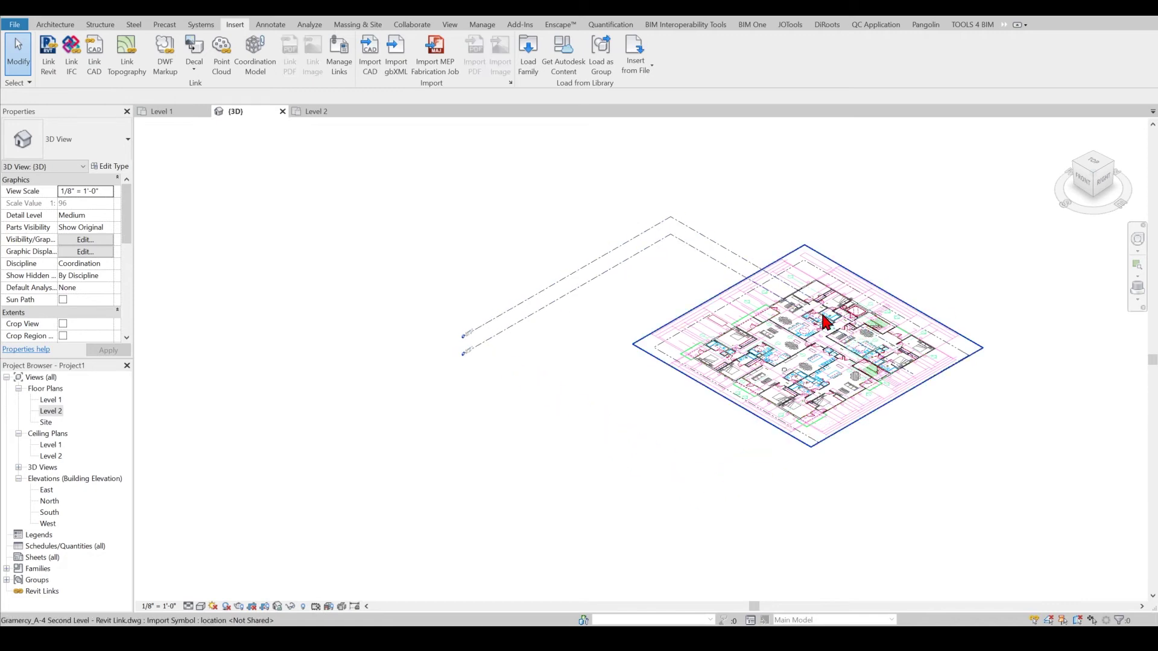
On Level 2, review the linked second-level DWG in Manage Links' CAD Formats list without changes
double_click(51, 399)
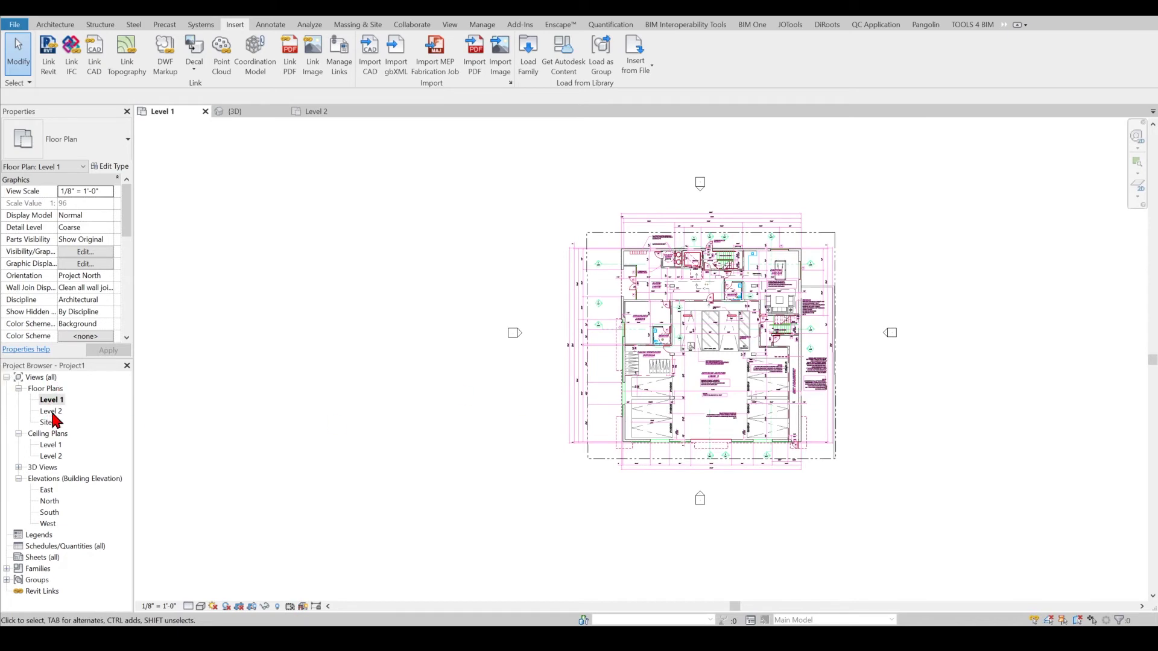
double_click(52, 412)
left_click(709, 309)
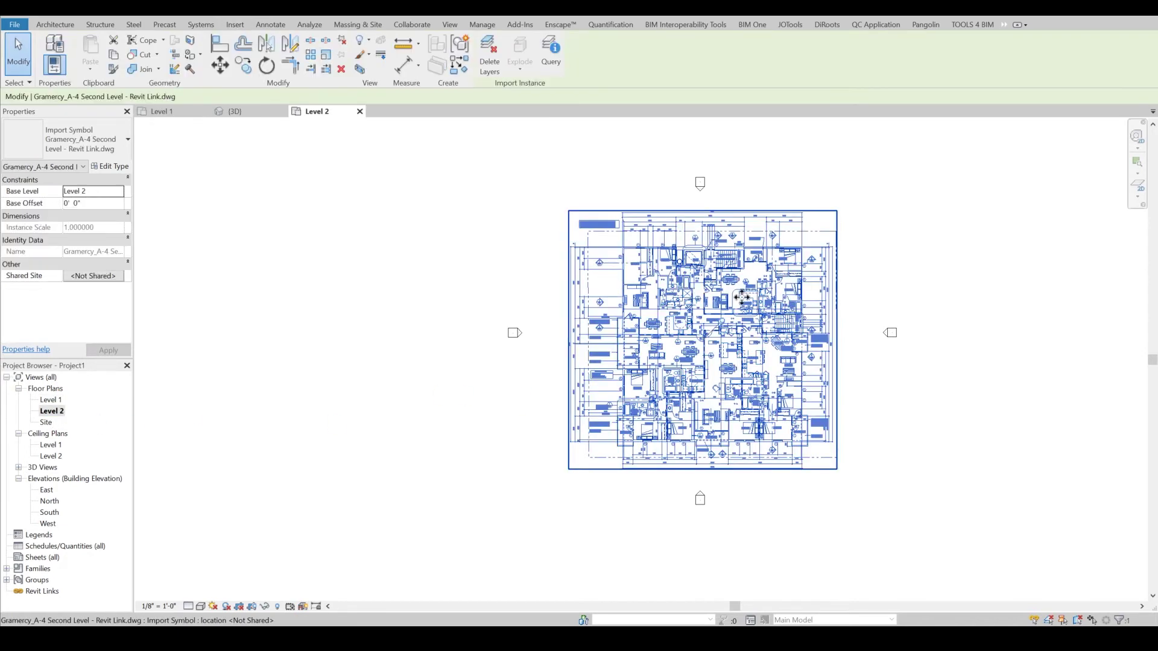
left_click(486, 24)
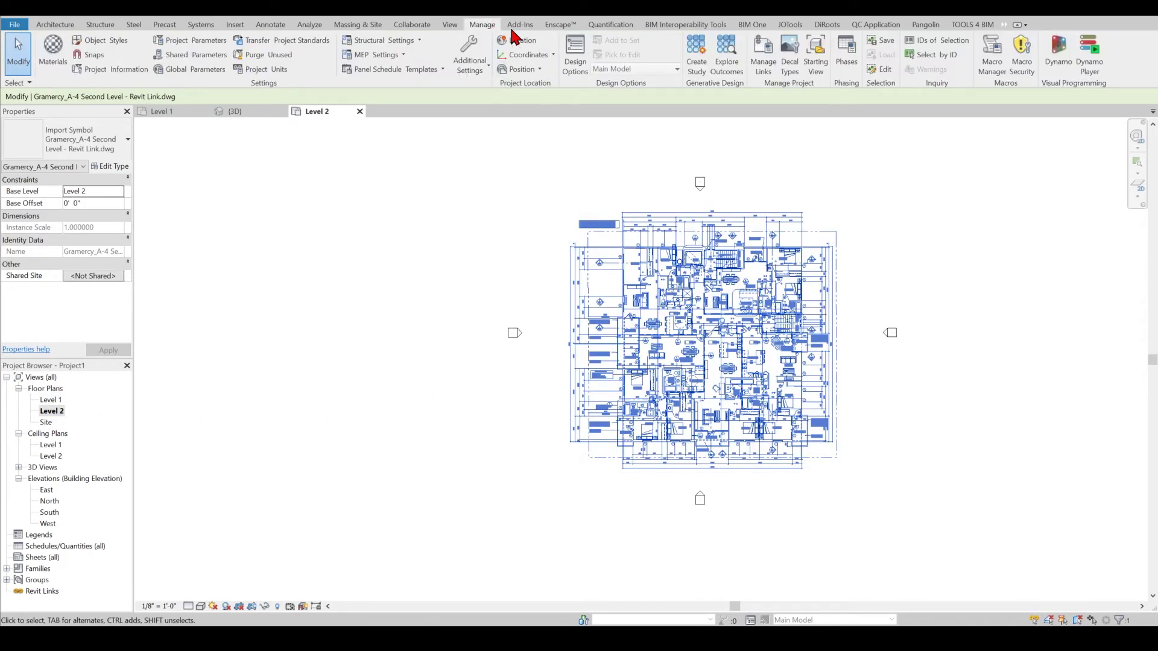
left_click(763, 61)
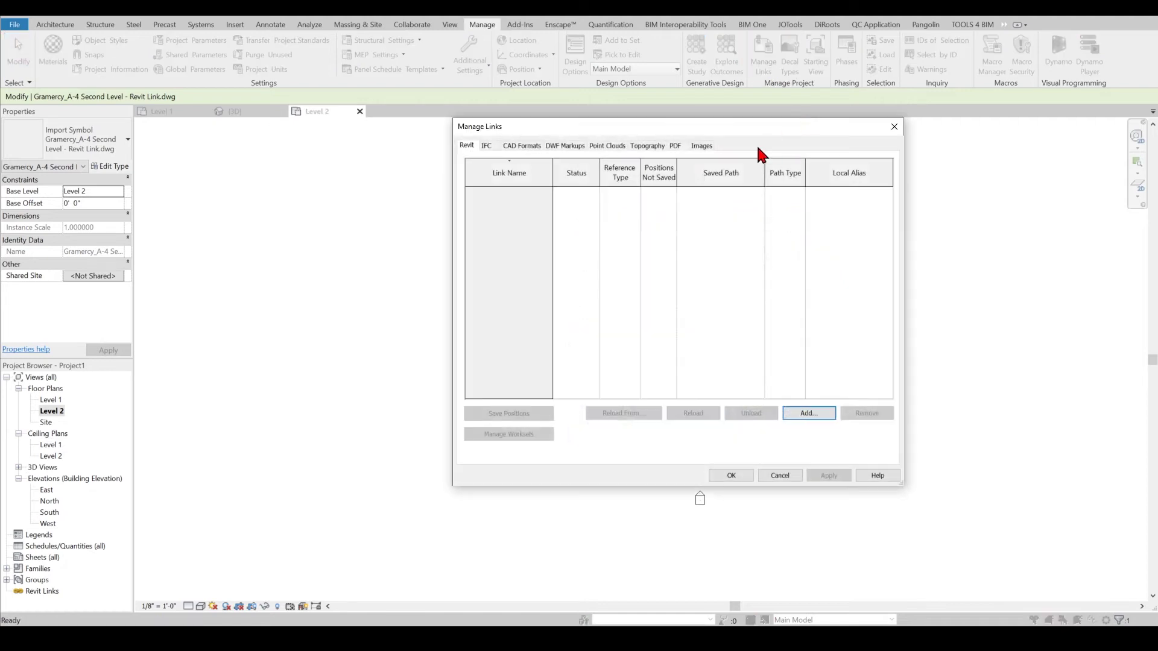
left_click(522, 146)
left_click(514, 194)
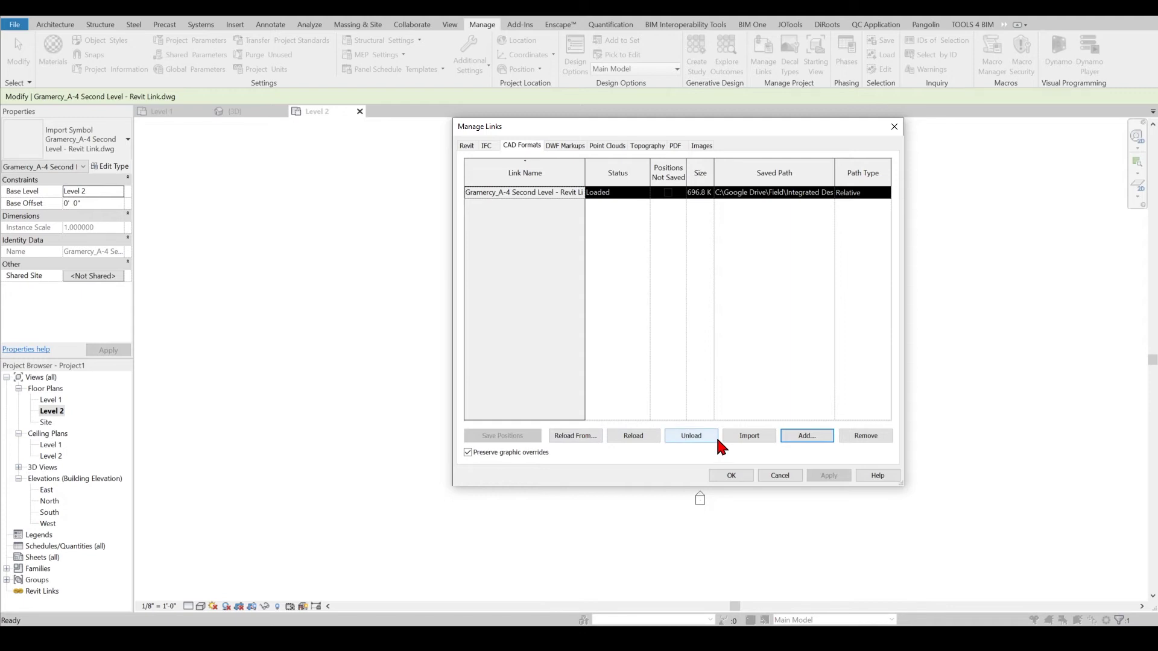
left_click(789, 478)
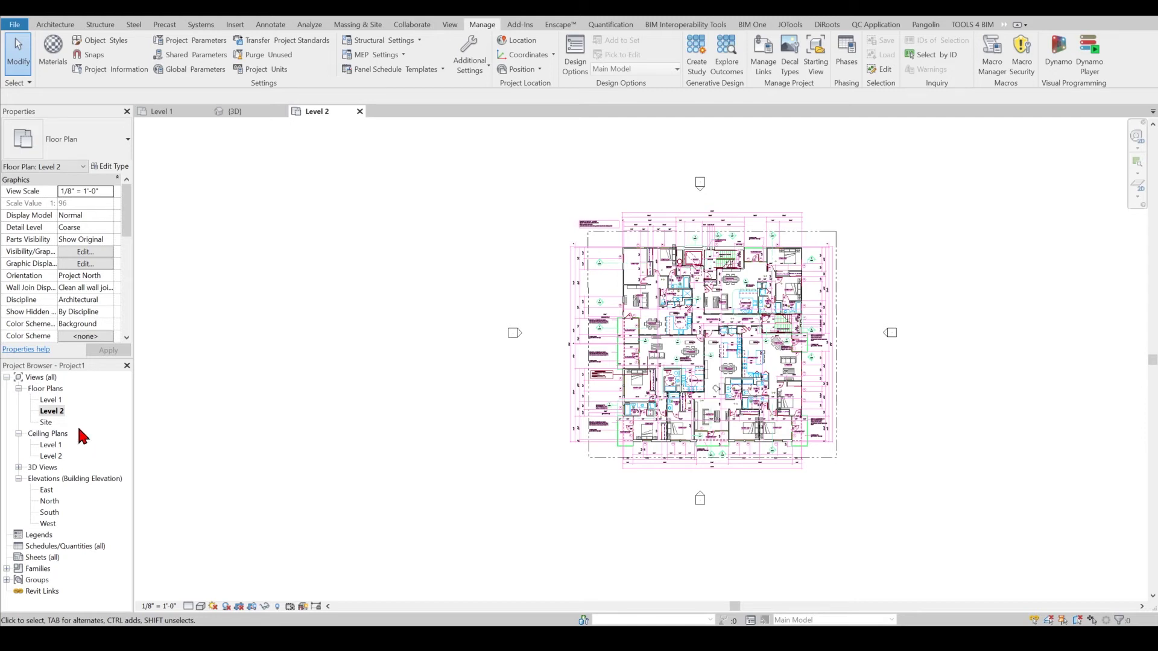
Link the Gramercy_A-11 Left (North) Elevation DWG into the North elevation view
left_click(59, 502)
double_click(60, 503)
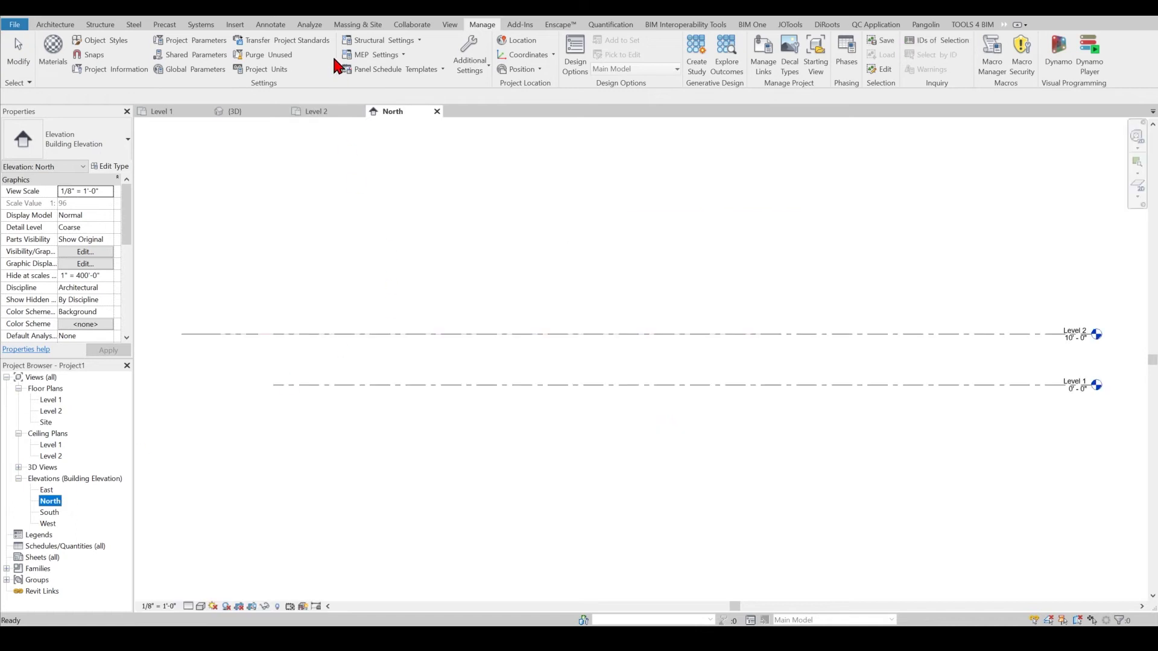
left_click(234, 24)
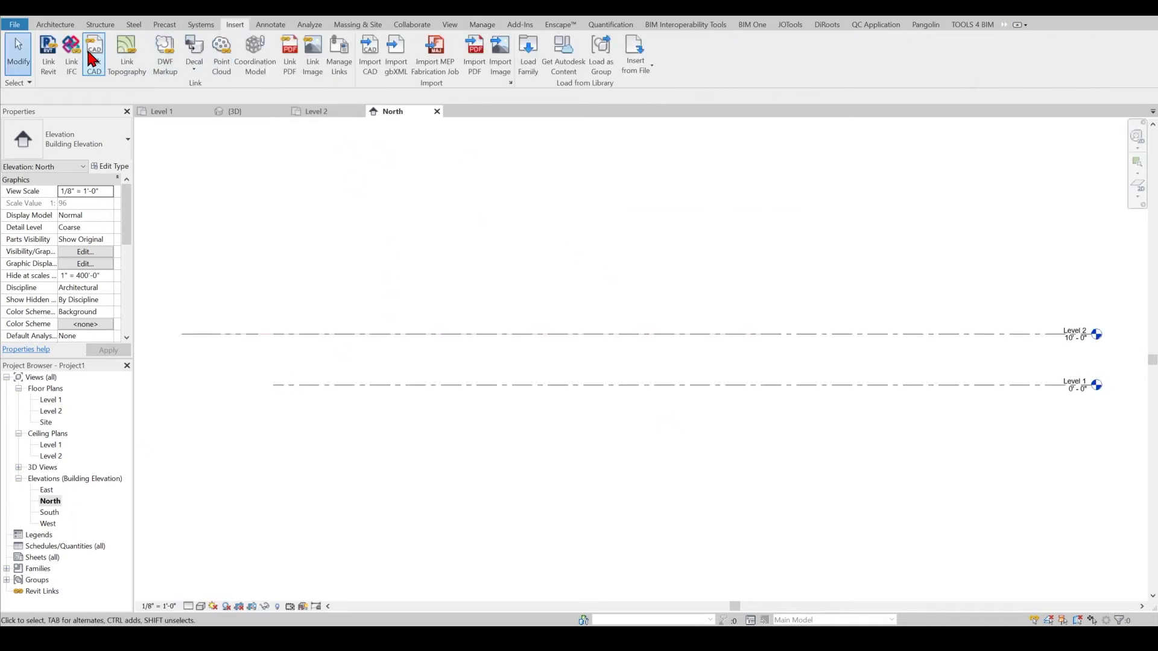
left_click(94, 55)
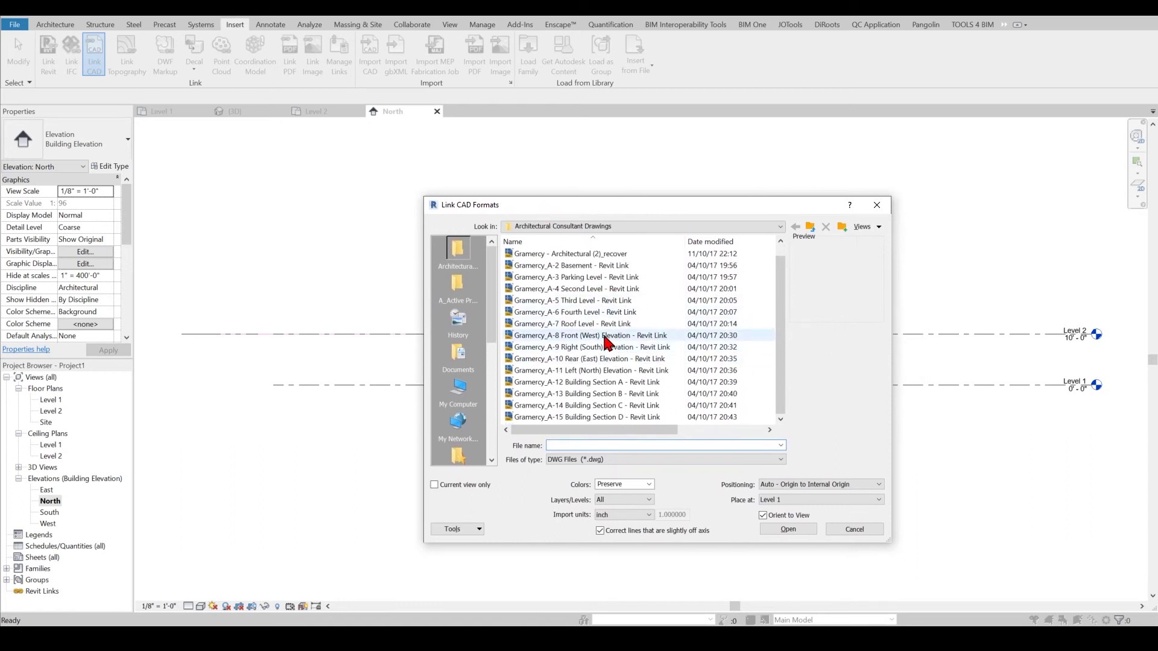
left_click(612, 371)
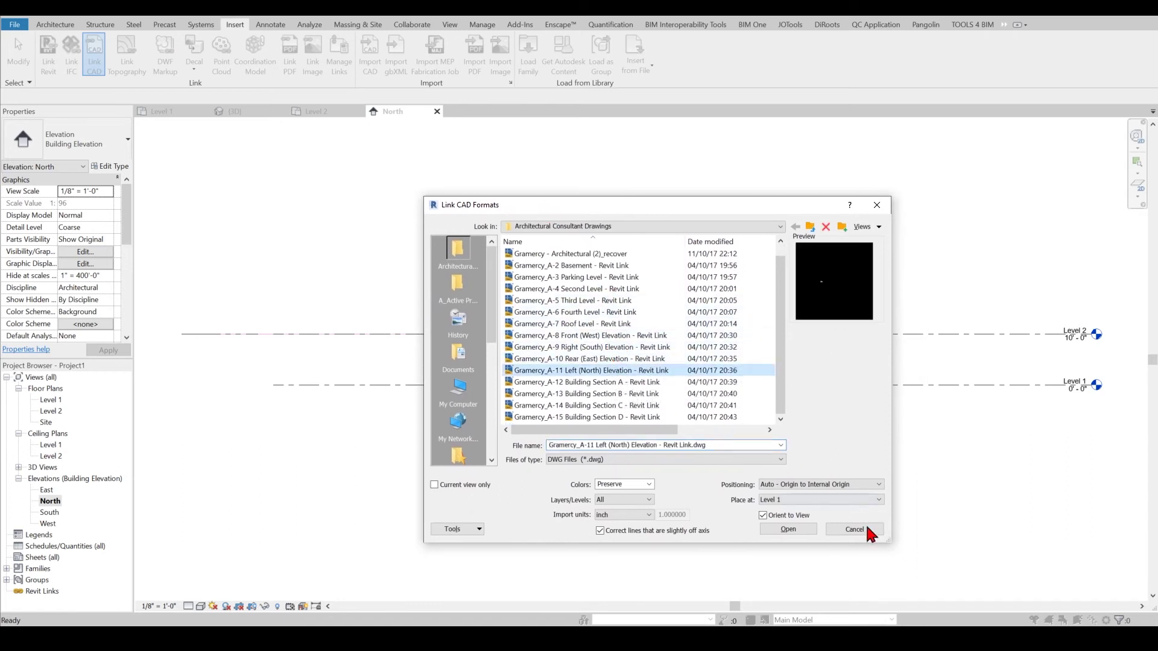
left_click(788, 530)
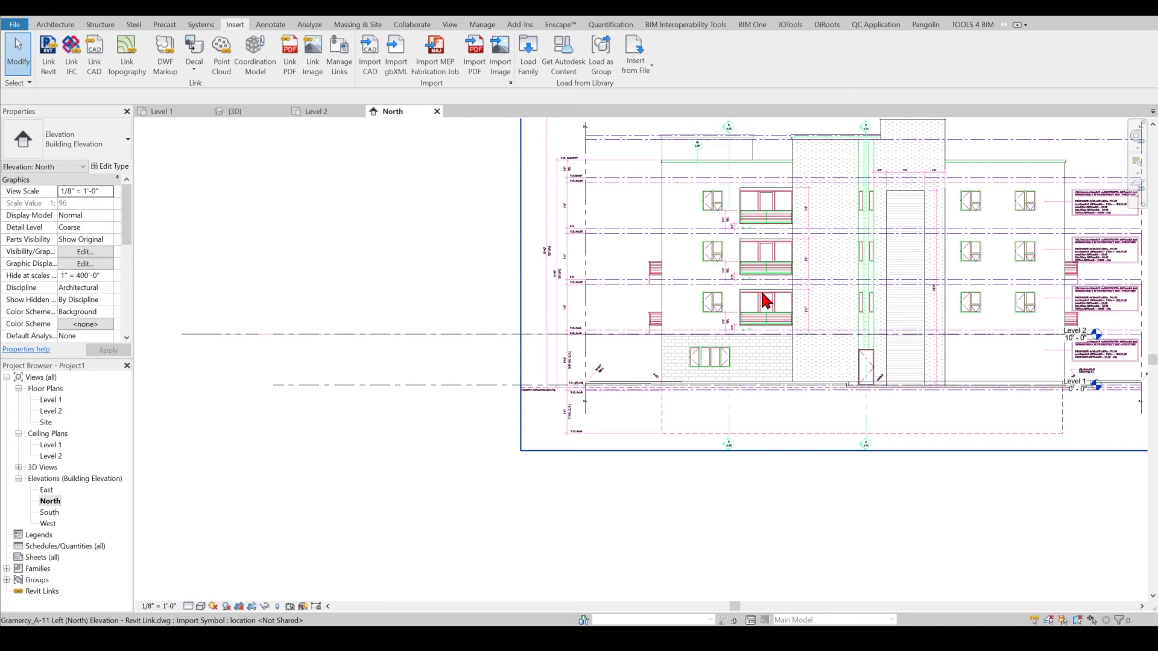
middle_click_drag(765, 300, 608, 326)
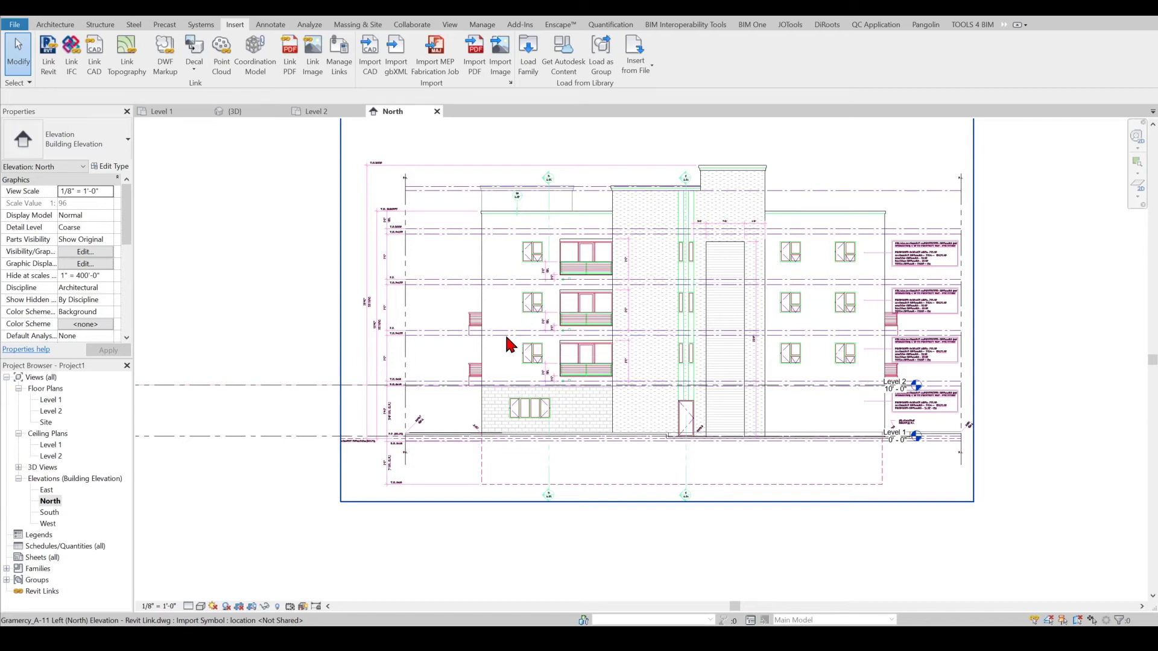
scroll(261, 382, "down", 3)
Extend the Level 2 and Level 1 line ends rightward past the elevation drawing
left_click(287, 387)
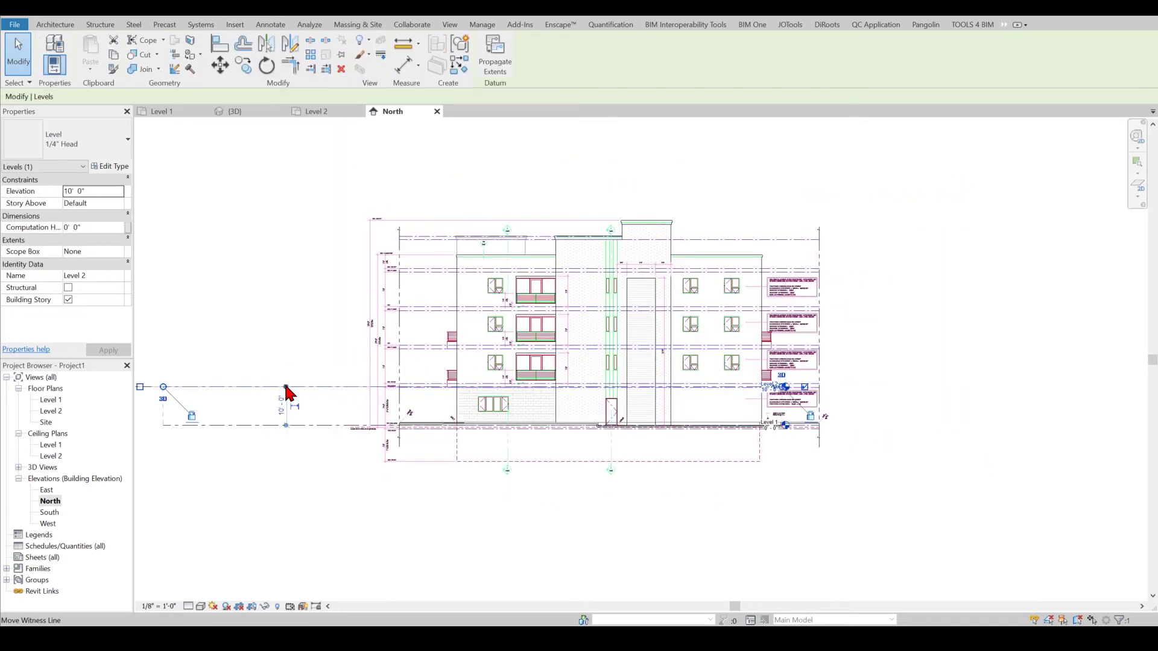
scroll(760, 392, "up", 5)
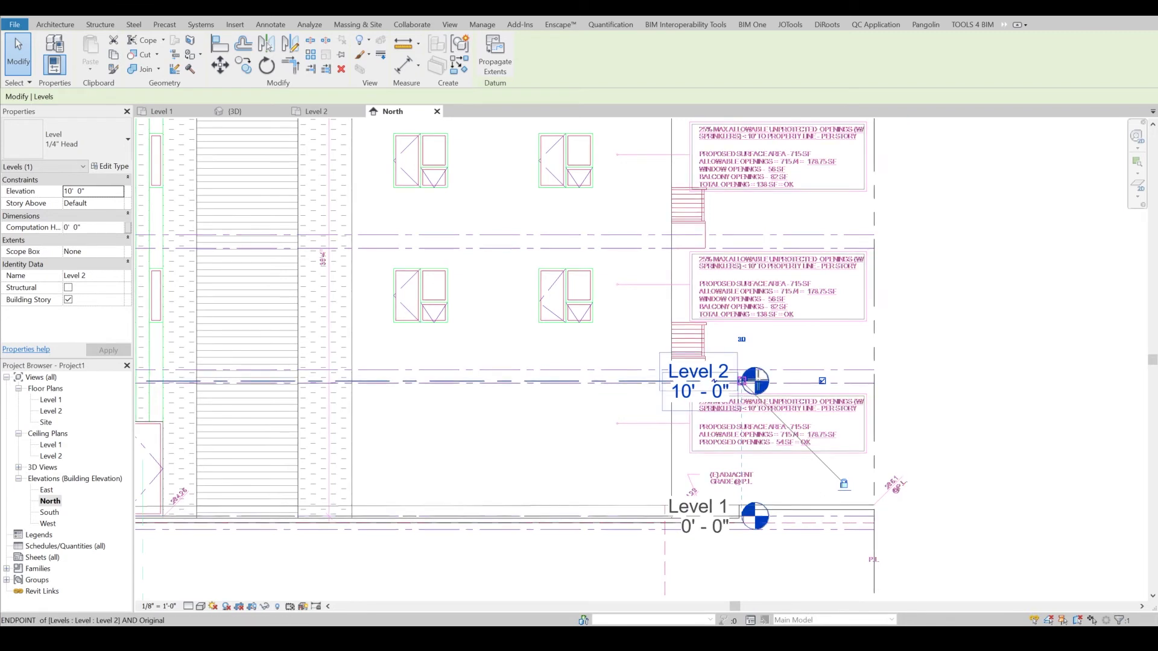
left_click_drag(741, 381, 1073, 383)
scroll(659, 400, "down", 4)
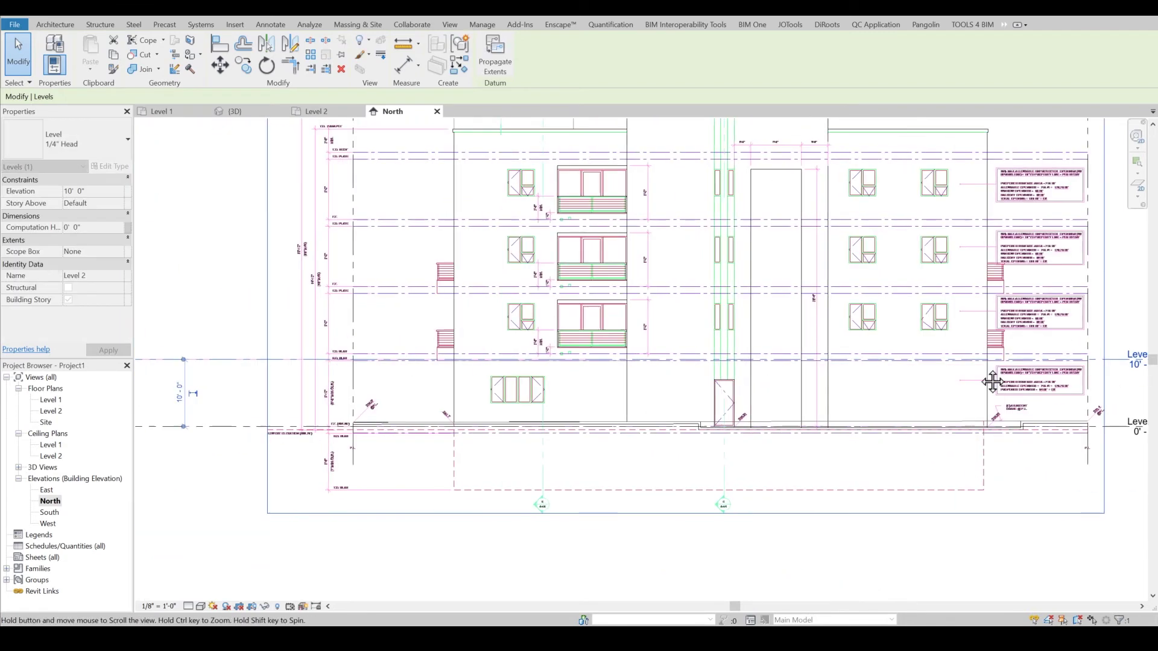
scroll(424, 346, "down", 1)
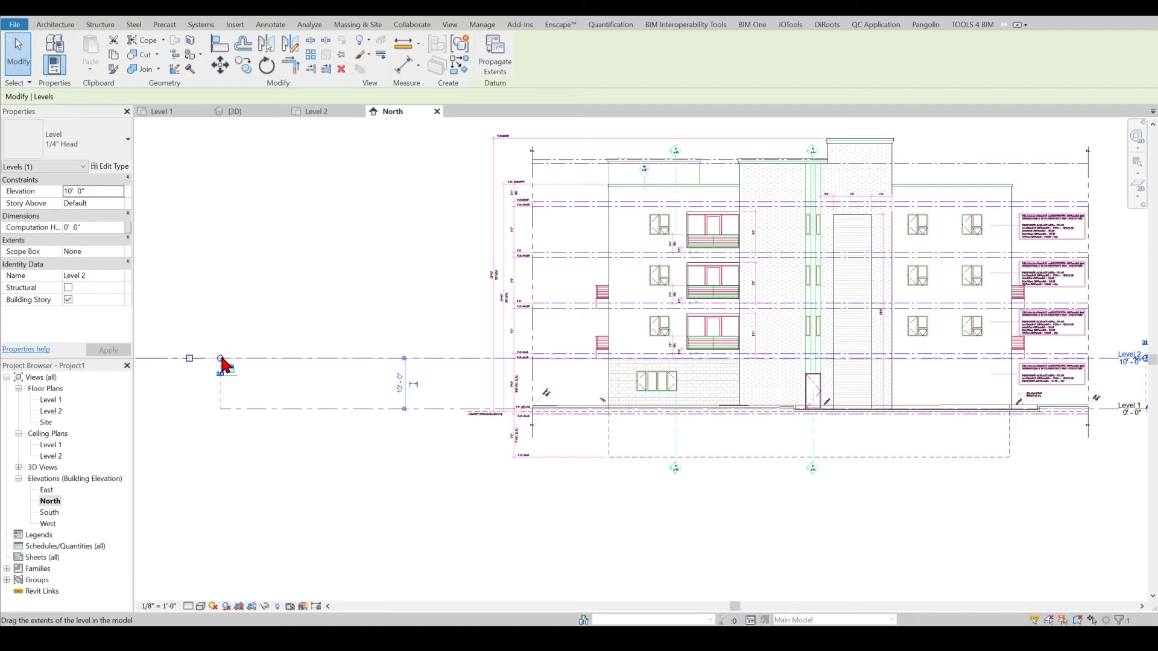
scroll(477, 311, "down", 2)
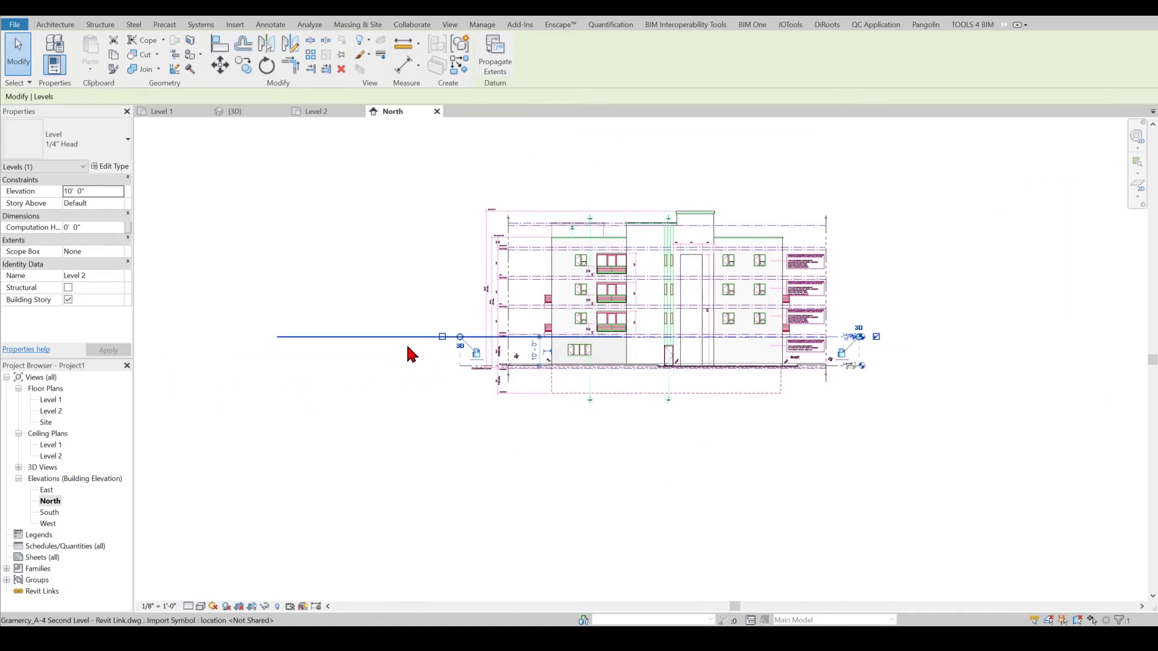
Select the linked second-level plan and North elevation drawing in turn to inspect them
left_click(378, 341)
left_click(623, 315)
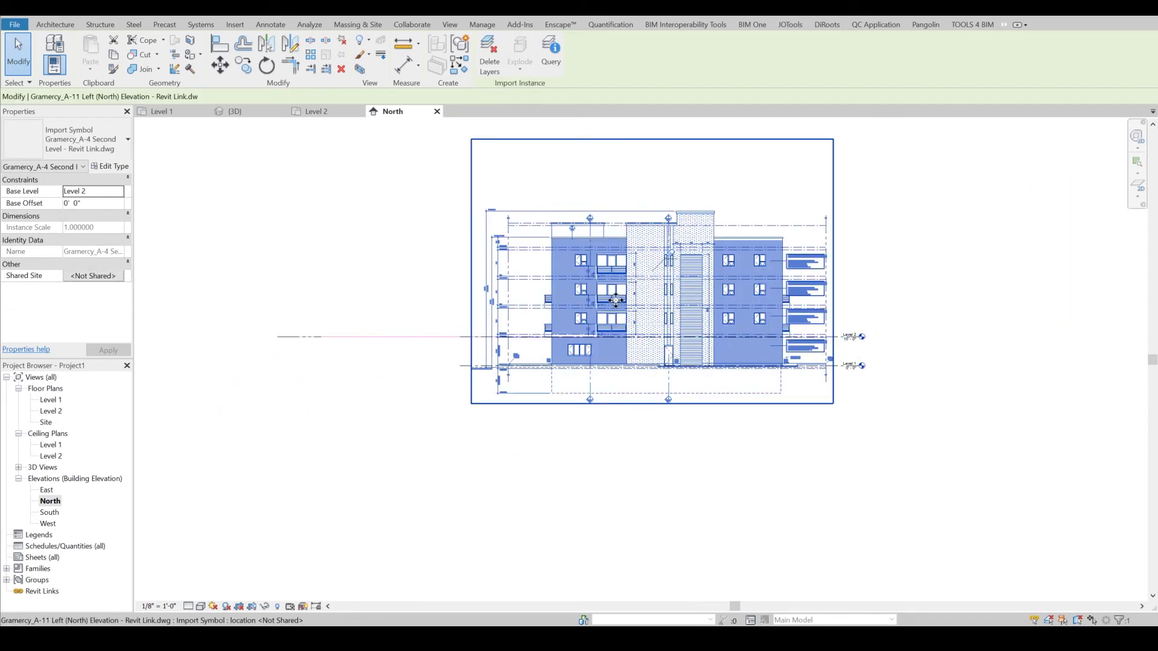
left_click(419, 300)
left_click(609, 288)
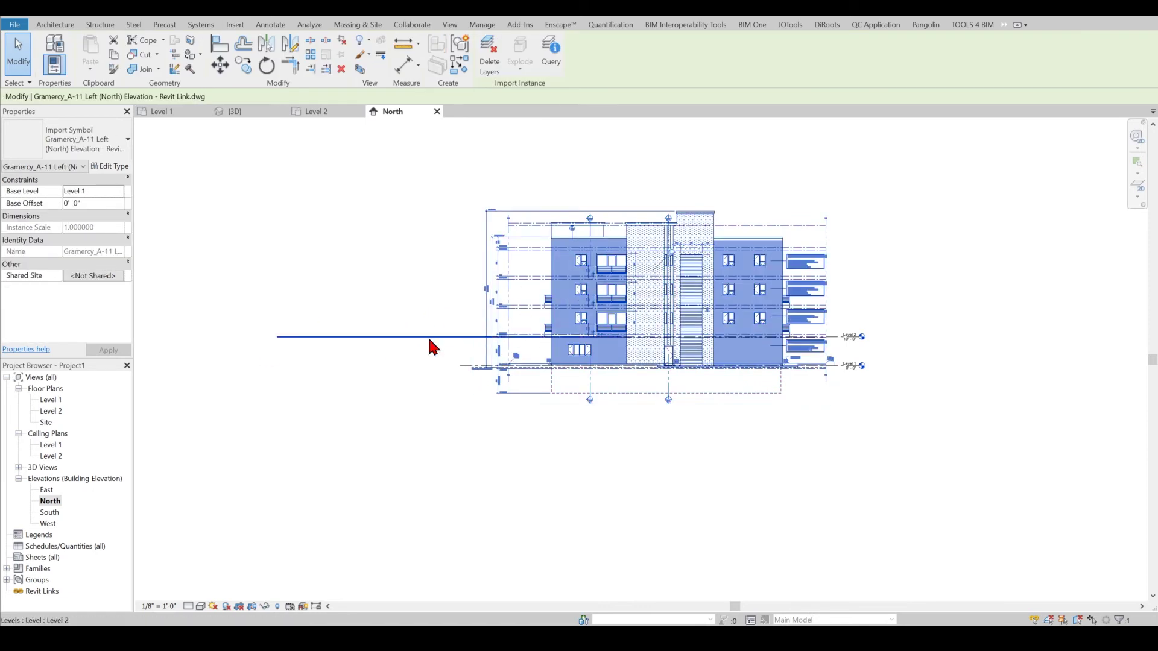
left_click(431, 204)
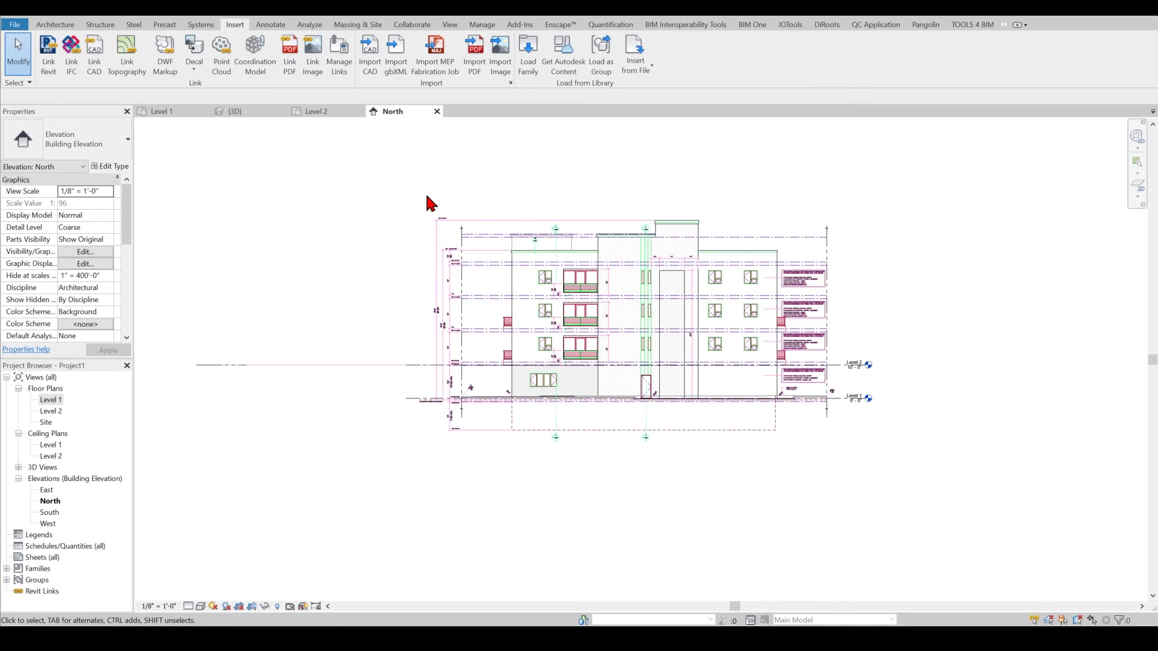
left_click(276, 366)
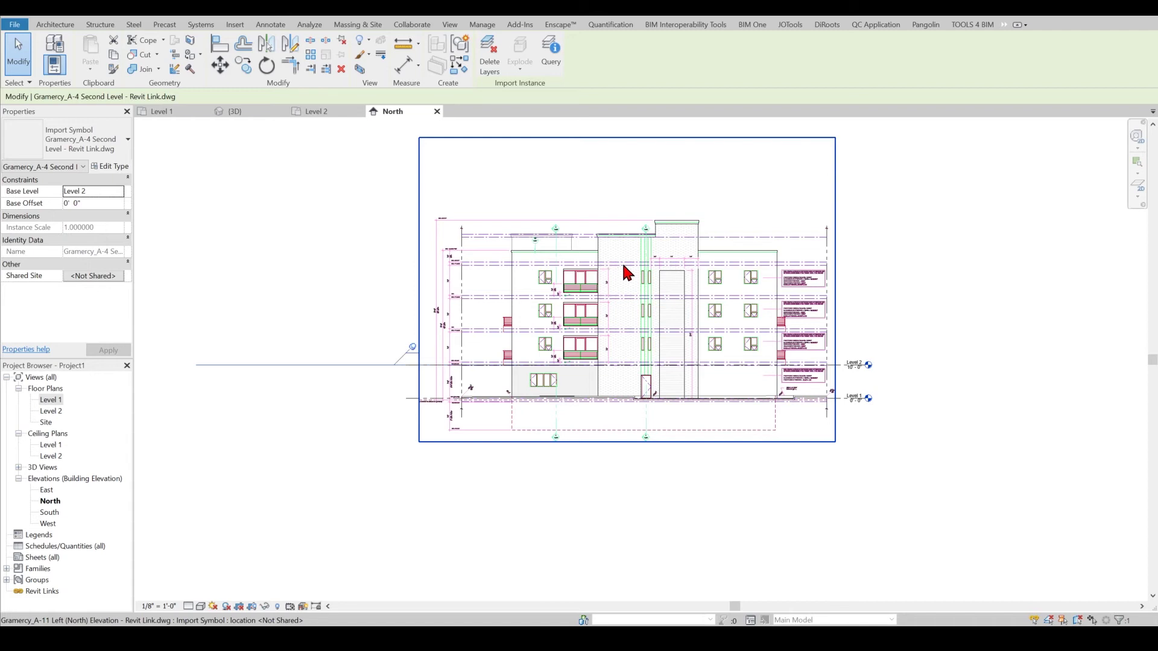
key("Escape")
left_click(577, 317)
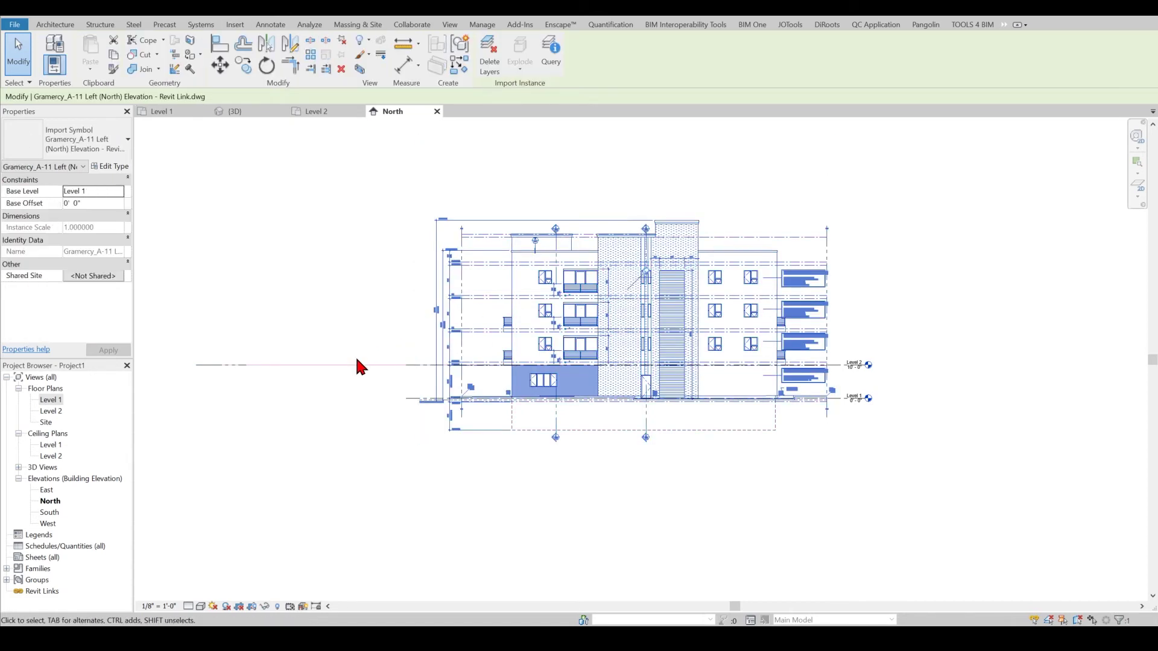
key("Escape")
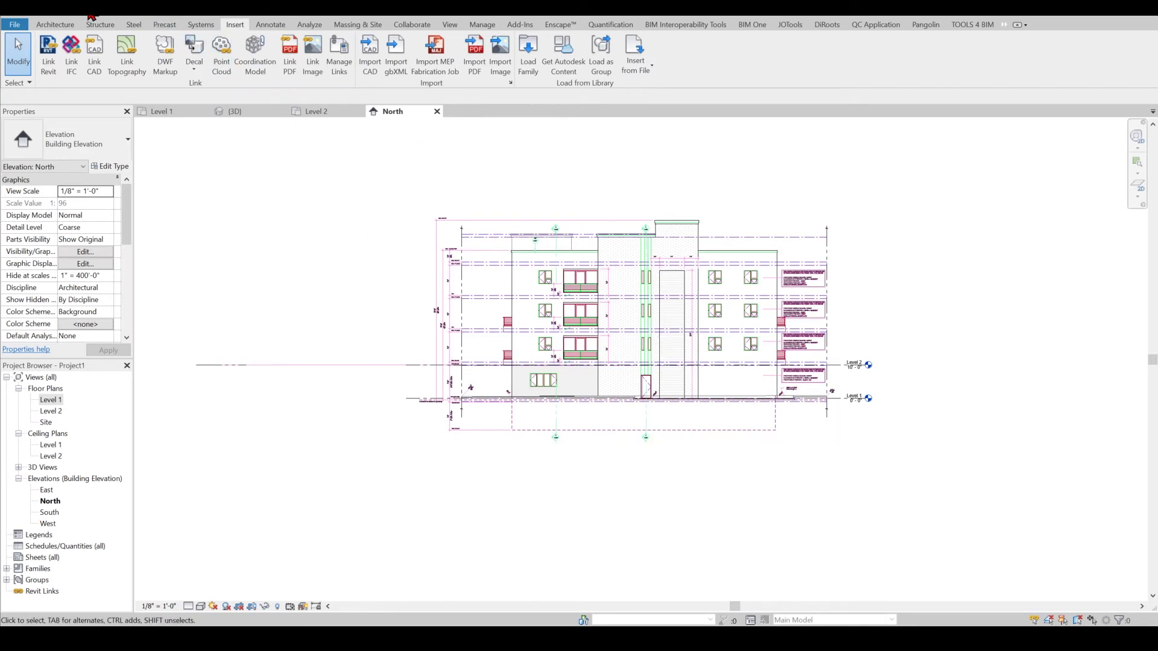
Zoom the North elevation to fit (ZF) and recheck the linked elevation drawing
key("z")
key("f")
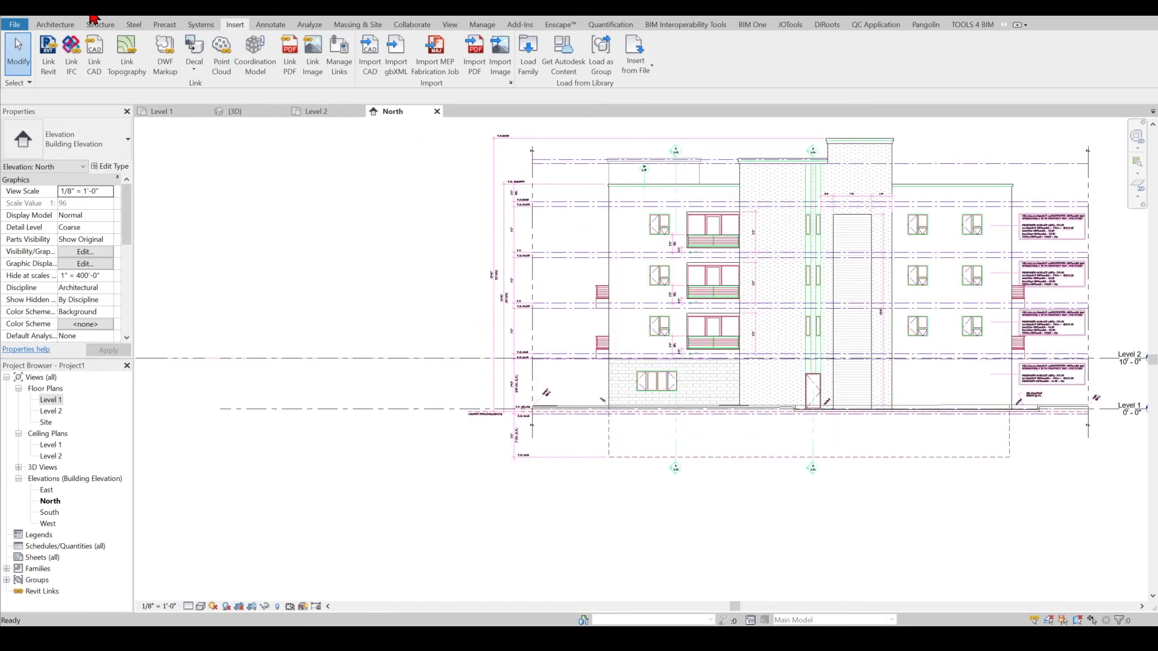
scroll(891, 481, "up", 3)
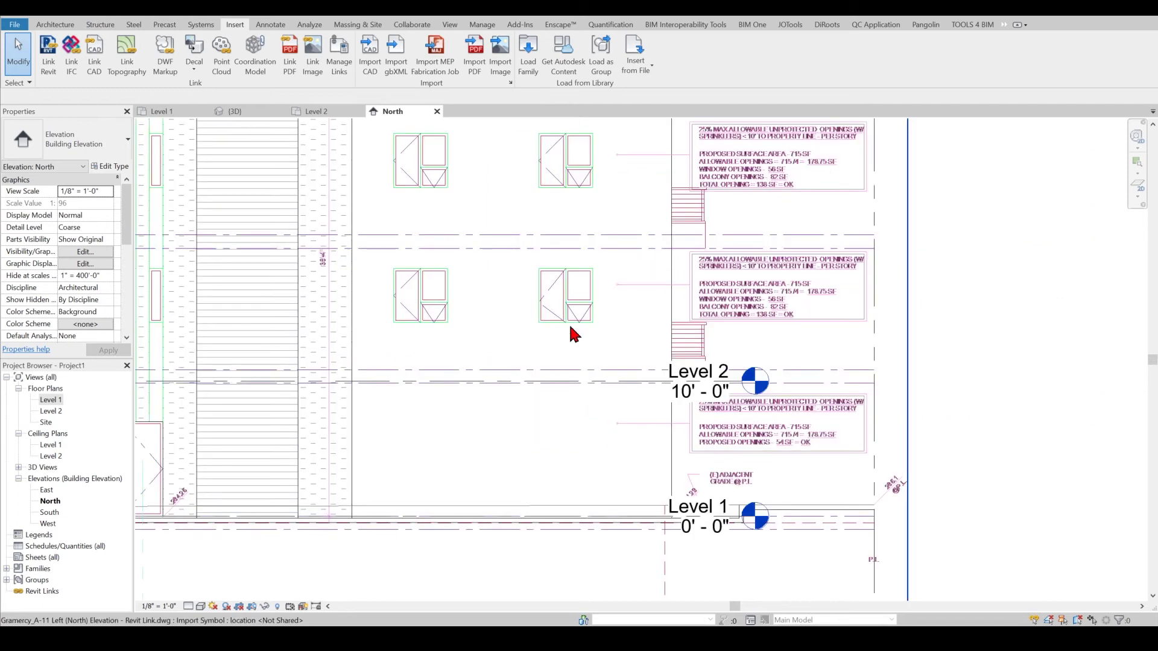
scroll(581, 338, "down", 5)
left_click(631, 326)
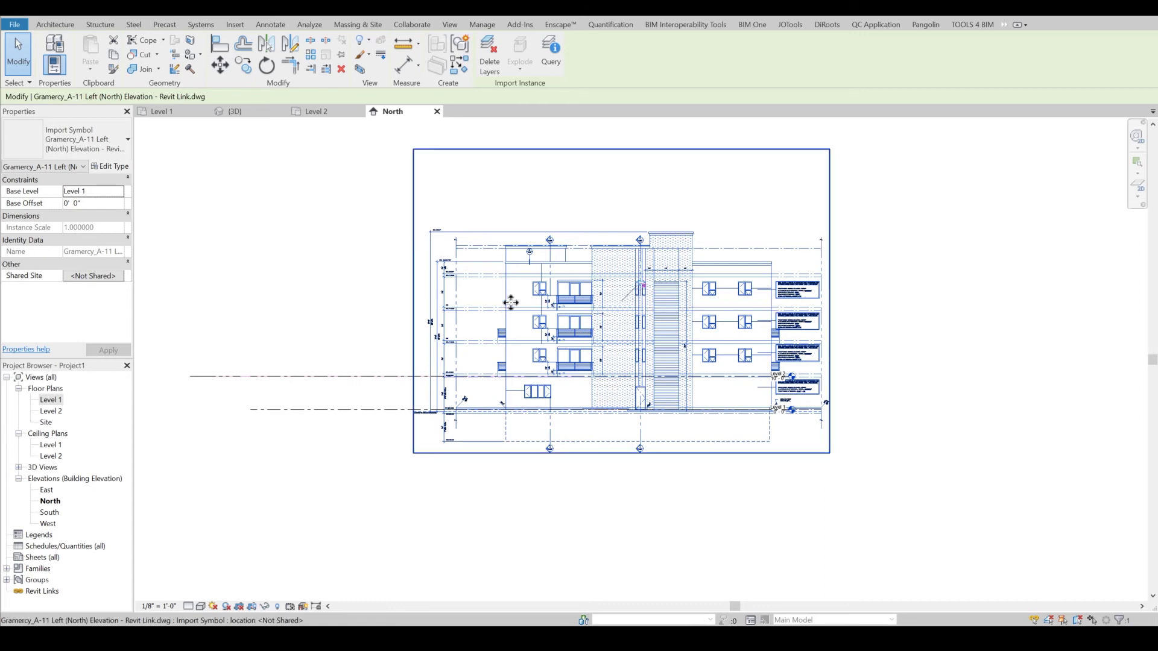
left_click(356, 316)
scroll(750, 288, "up", 2)
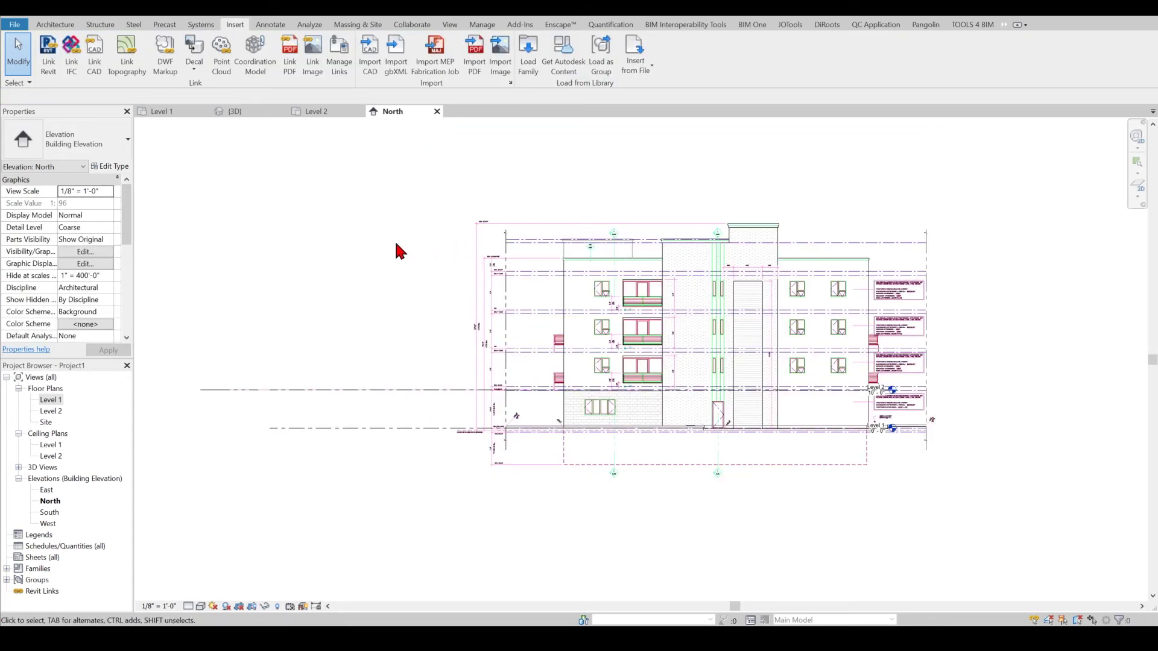
On the Level 1 plan, start the Grid tool and draw a first vertical grid across the building
double_click(60, 398)
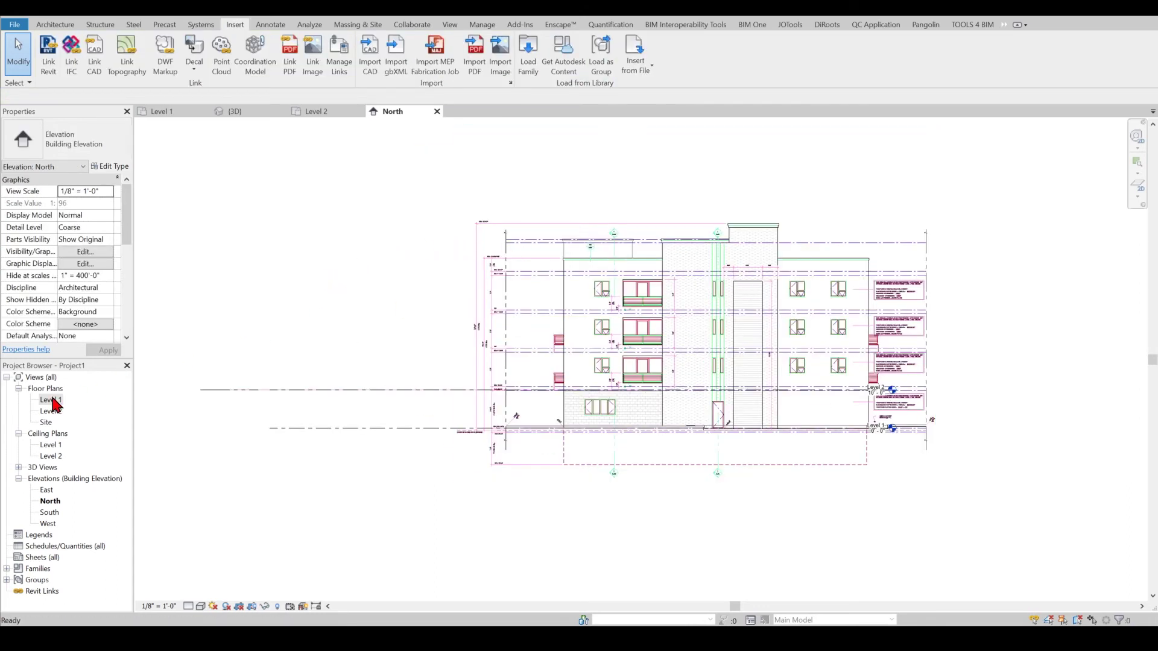
scroll(623, 272, "up", 5)
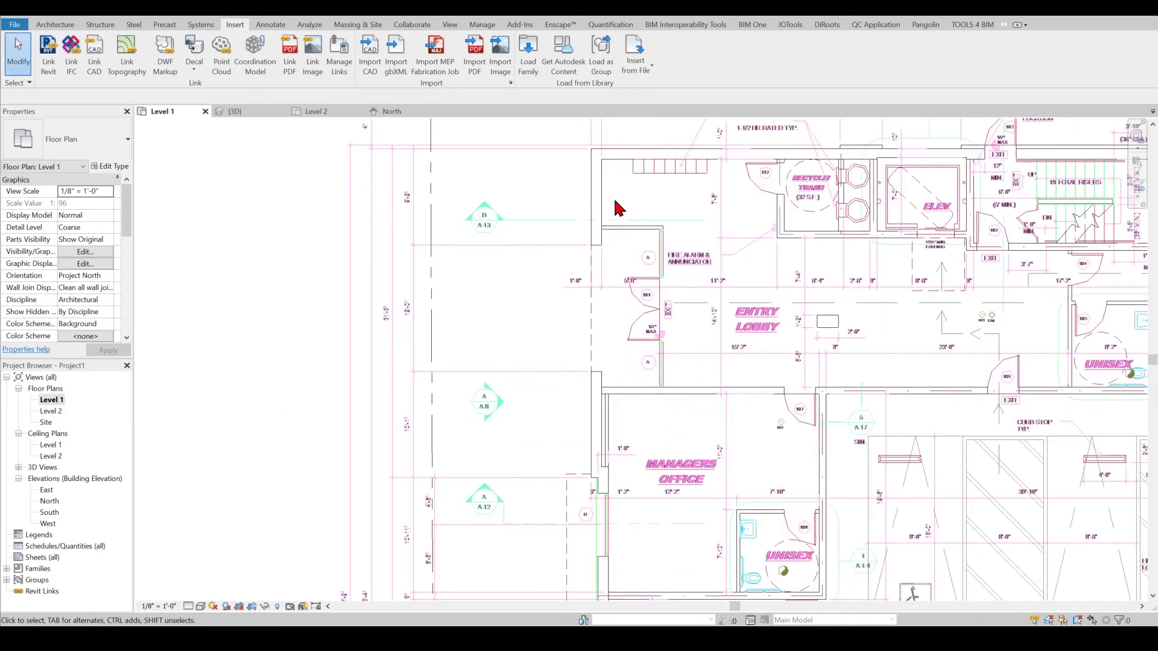
left_click(55, 24)
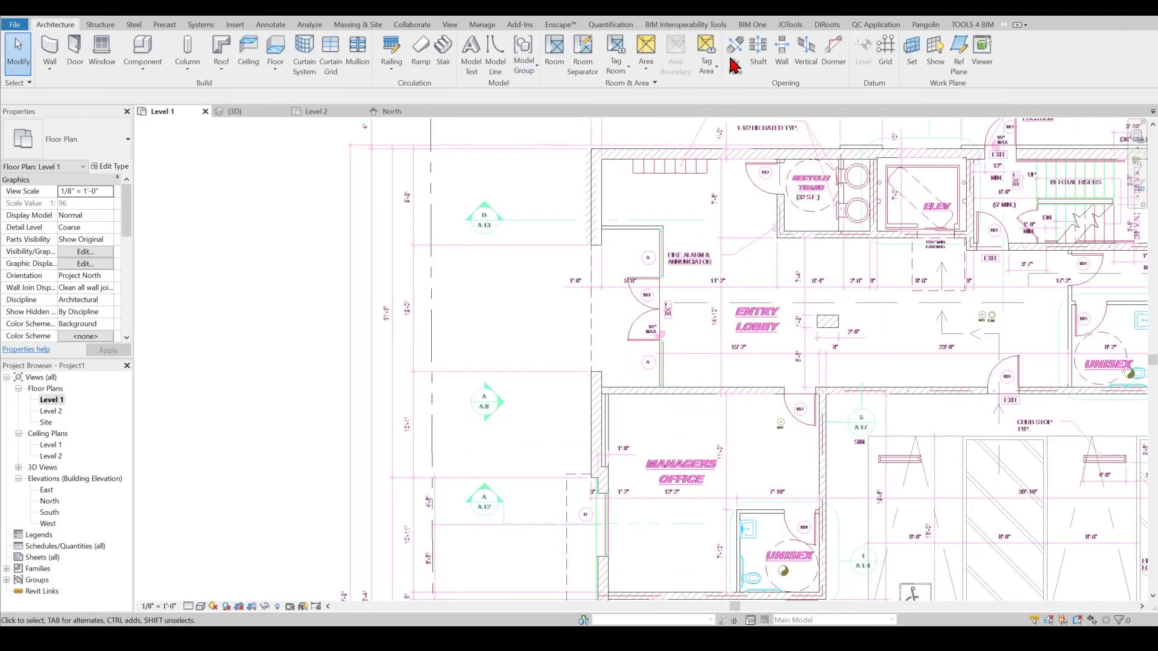
left_click(885, 47)
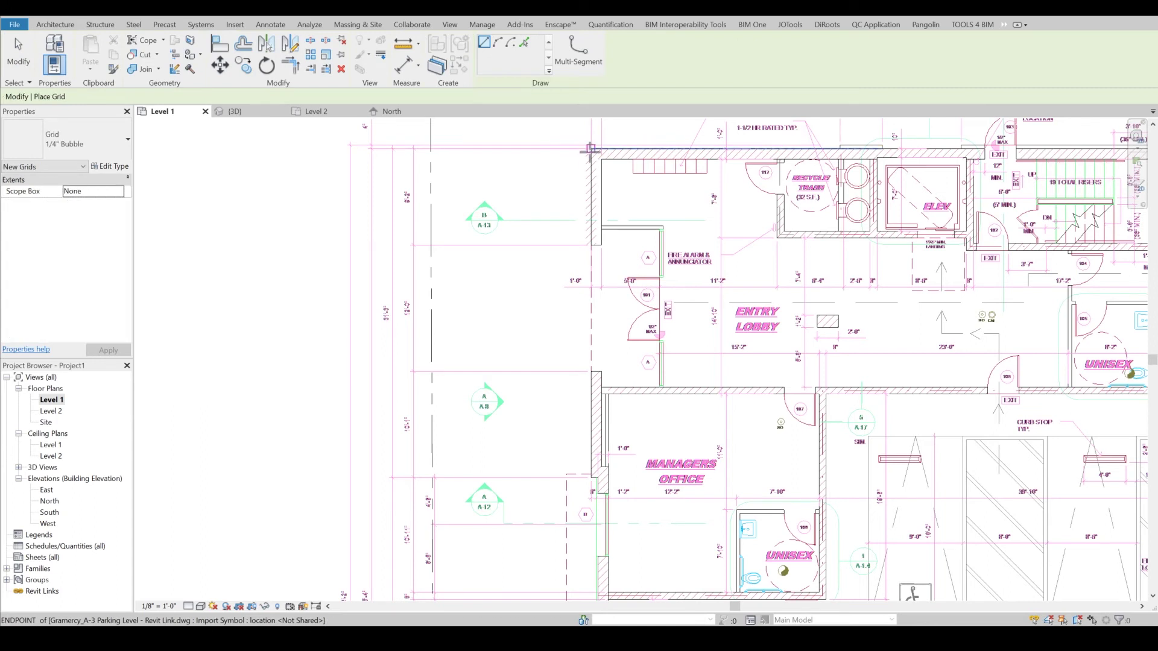
middle_click(570, 222)
middle_click_drag(570, 222, 522, 71)
left_click(548, 130)
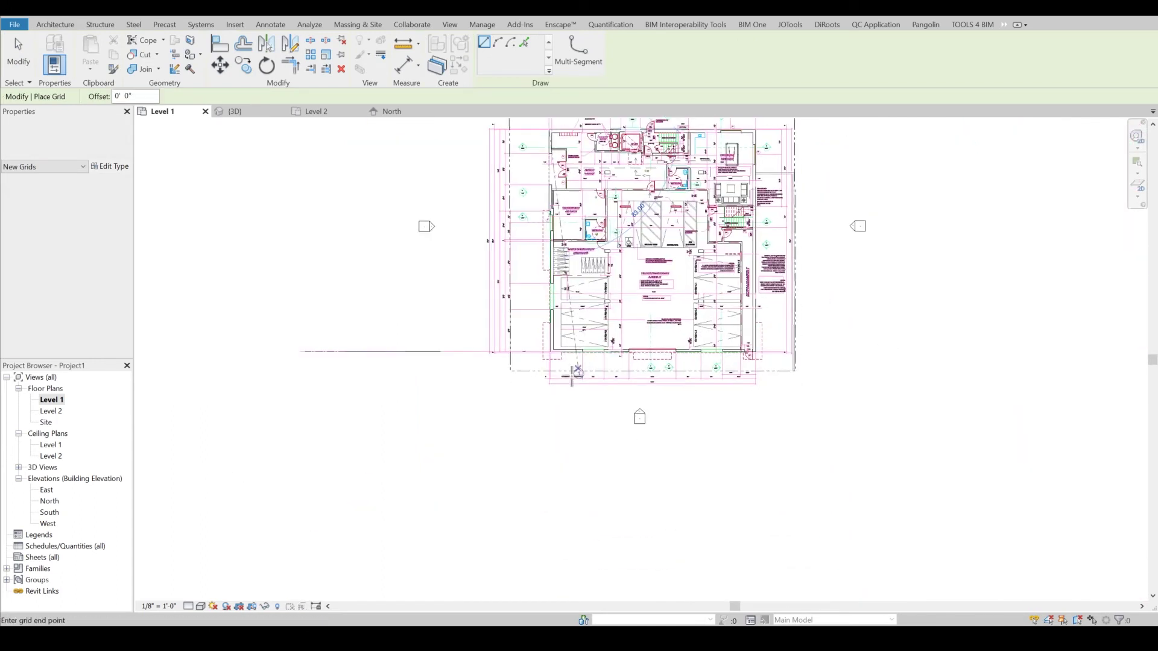
left_click(549, 416)
Draw grid 2 from the building's top wall down past the bottom of the drawing
middle_click_drag(581, 334, 573, 482)
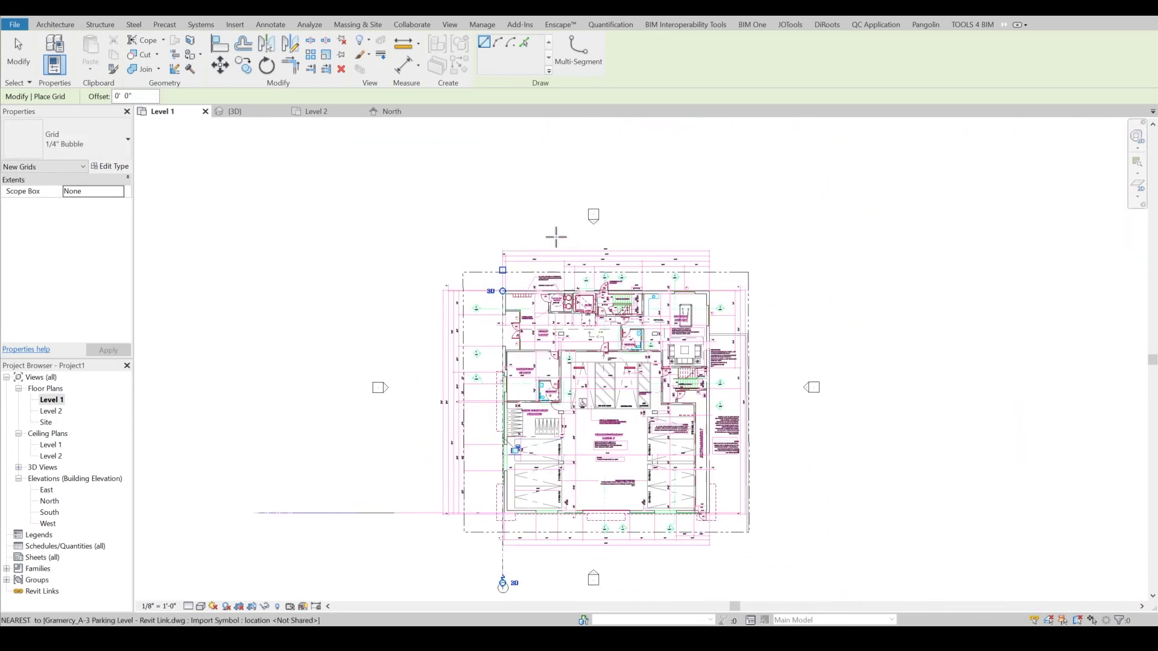
scroll(700, 307, "up", 2)
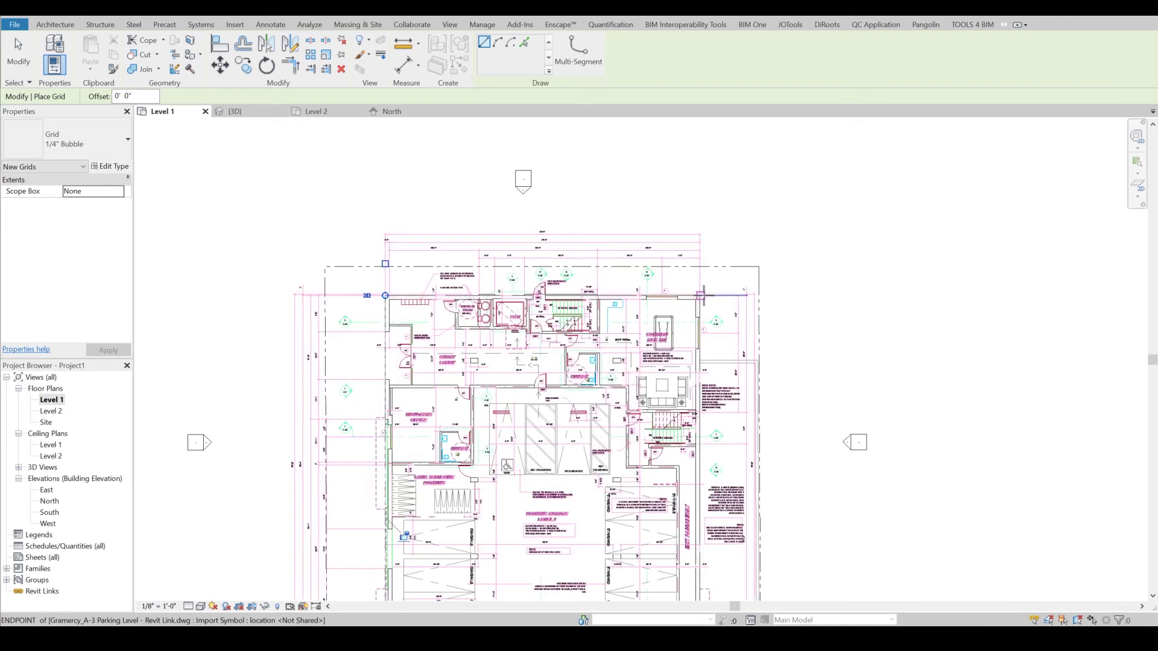
scroll(701, 296, "up", 3)
left_click(691, 296)
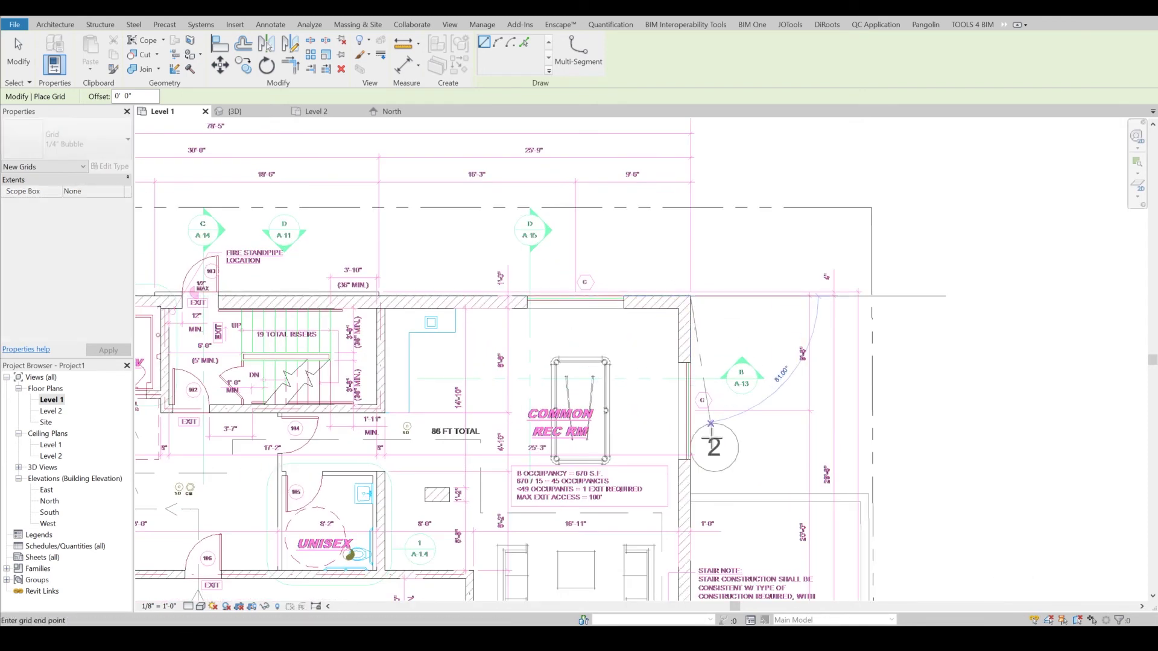
scroll(710, 424, "down", 8)
scroll(712, 513, "up", 4)
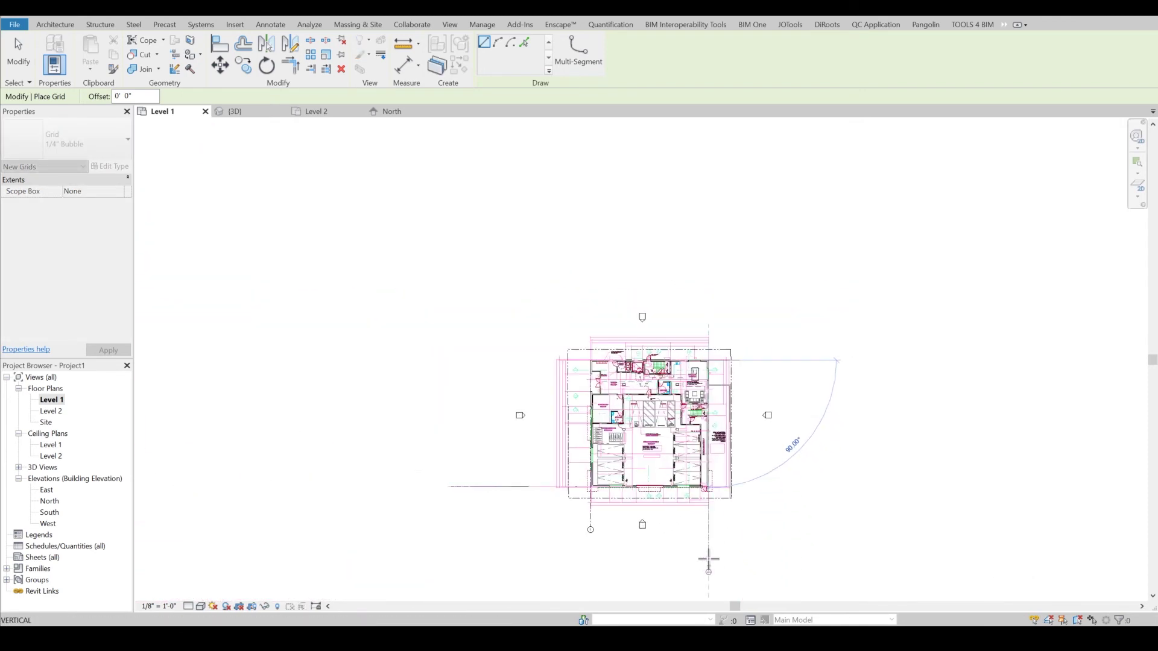
left_click(708, 534)
Start a grid from grid 2, then cancel the misplaced horizontal grid
scroll(710, 530, "up", 7)
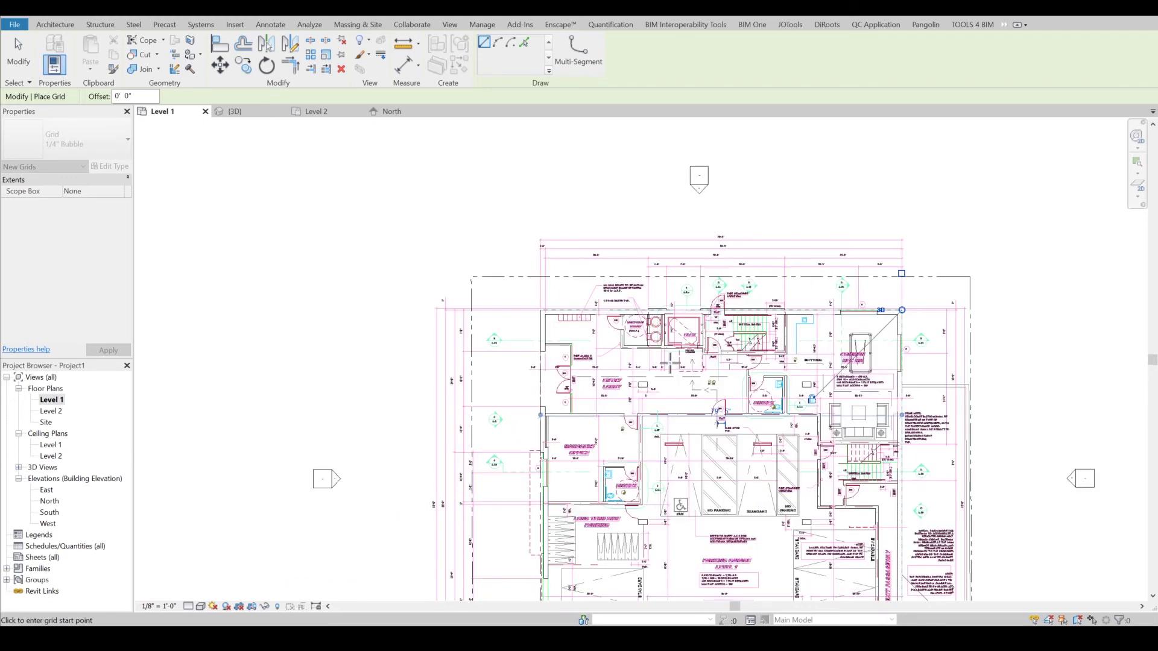
middle_click_drag(711, 530, 588, 160)
scroll(603, 348, "down", 3)
middle_click_drag(603, 348, 603, 233)
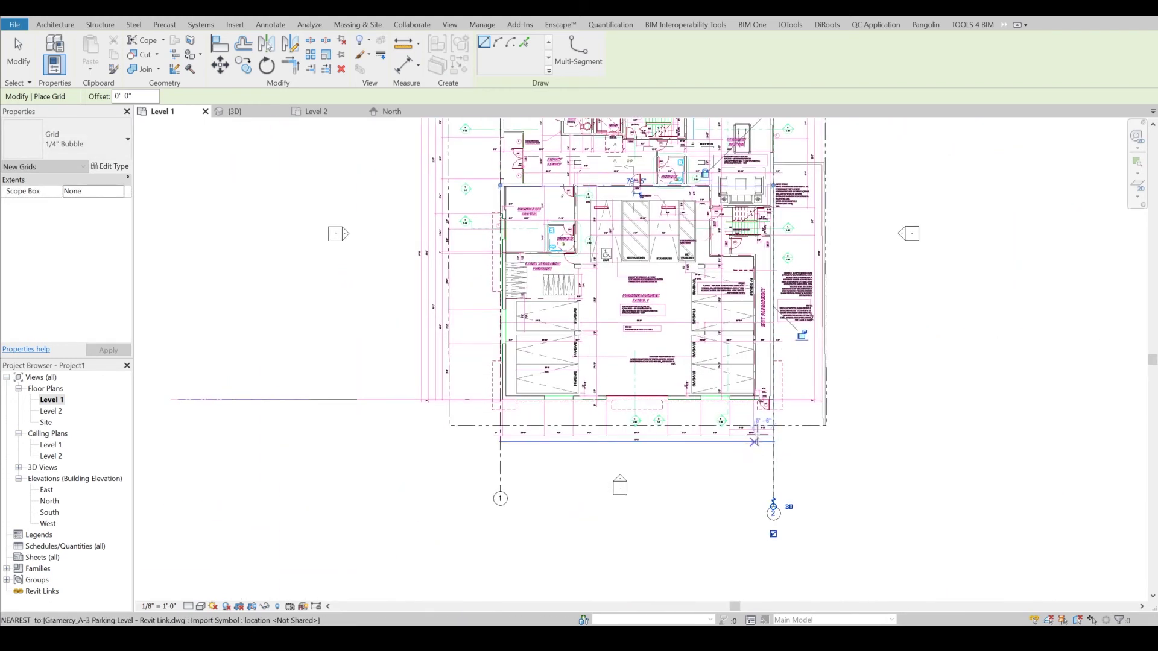
scroll(773, 399, "up", 4)
left_click(773, 400)
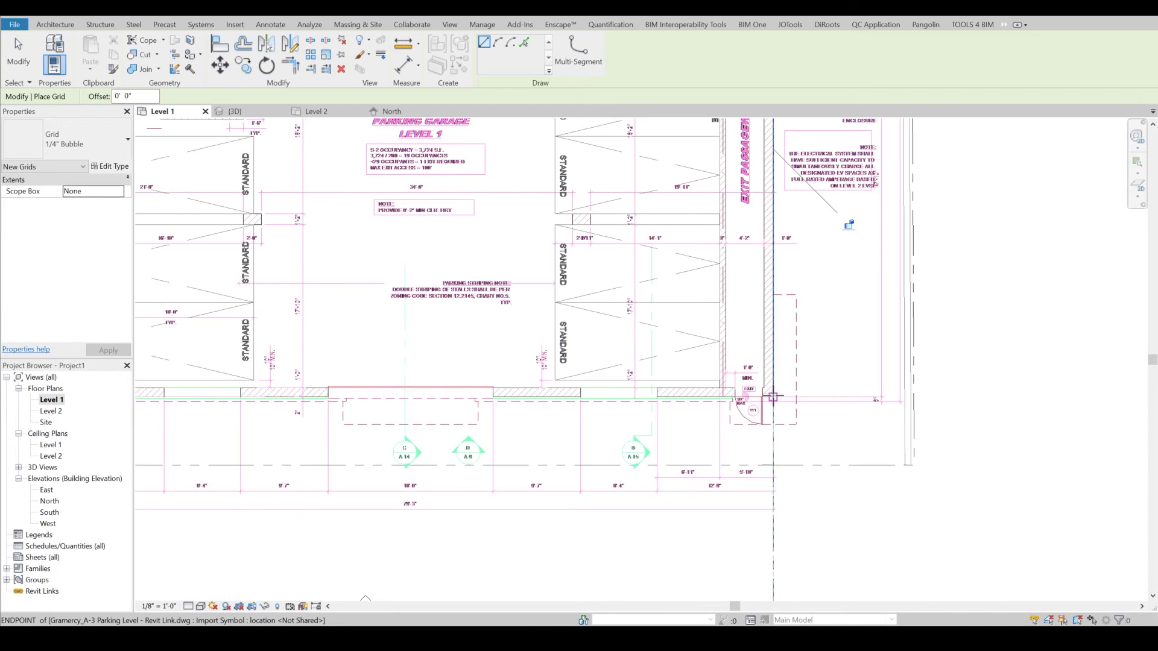
scroll(288, 396, "down", 1)
scroll(288, 396, "down", 2)
middle_click_drag(289, 397, 504, 412)
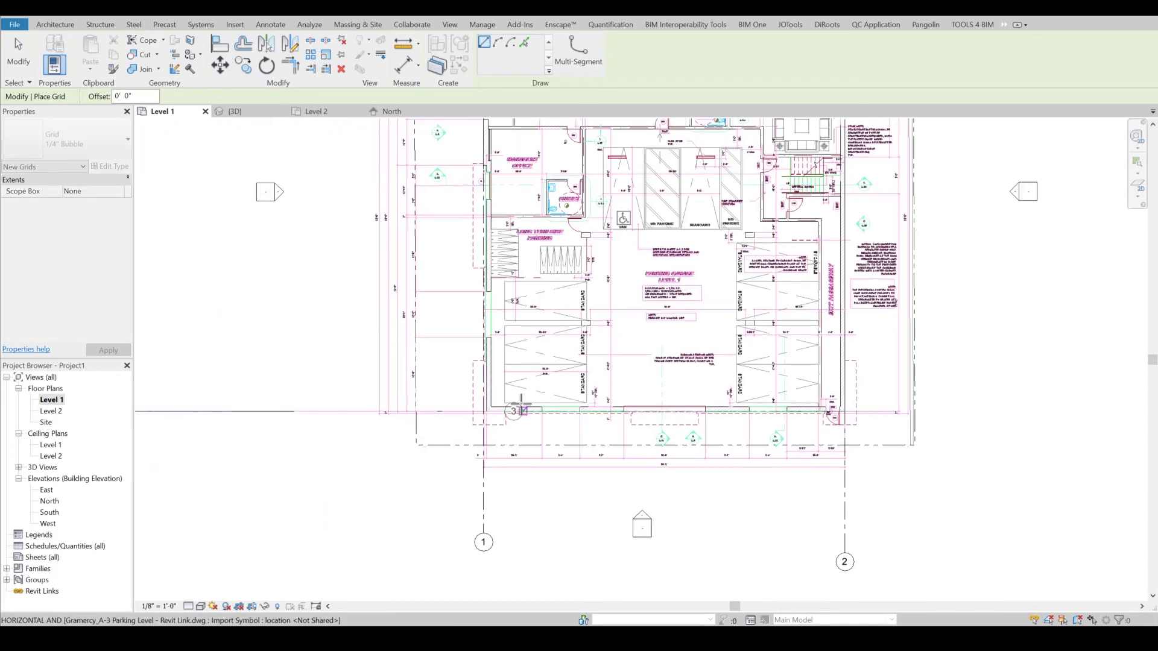
right_click(715, 338)
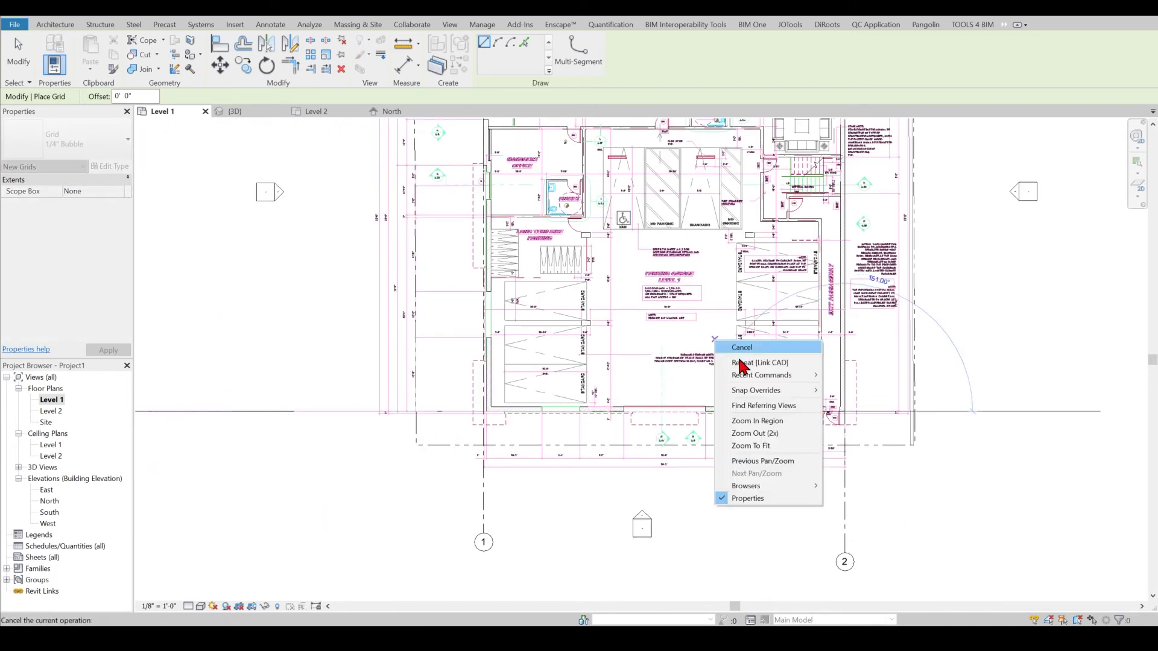
left_click(772, 345)
Draw grid 3 from the wall intersection up past the top of the building
middle_click_drag(616, 460, 640, 597)
scroll(713, 331, "up", 3)
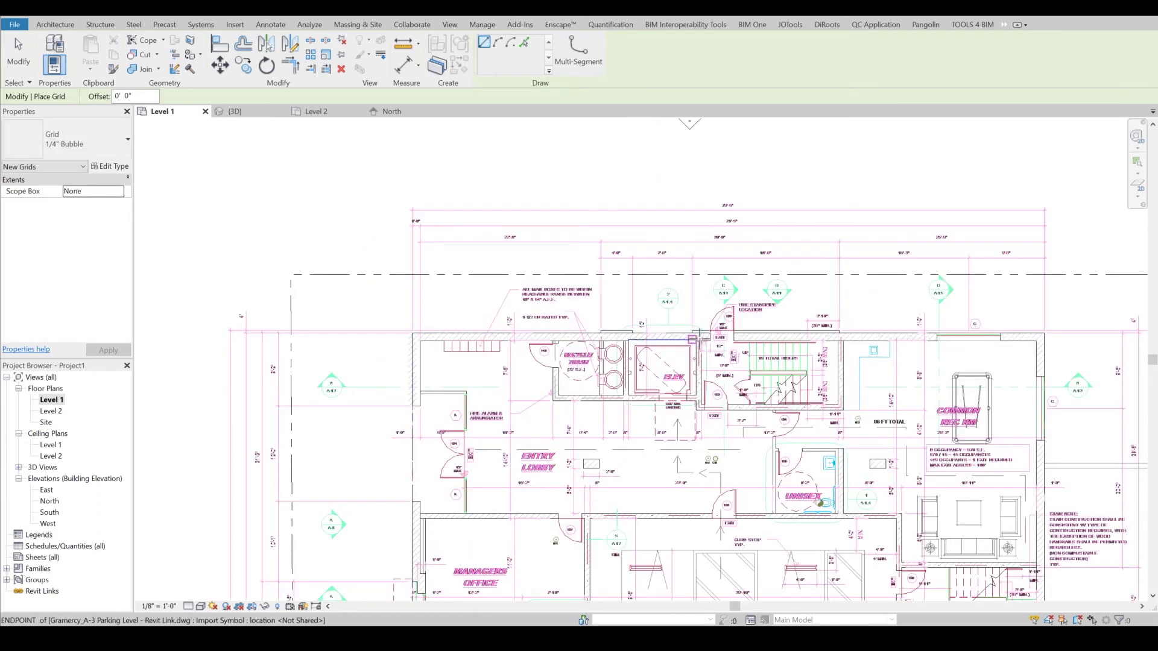
scroll(714, 331, "up", 2)
left_click(712, 332)
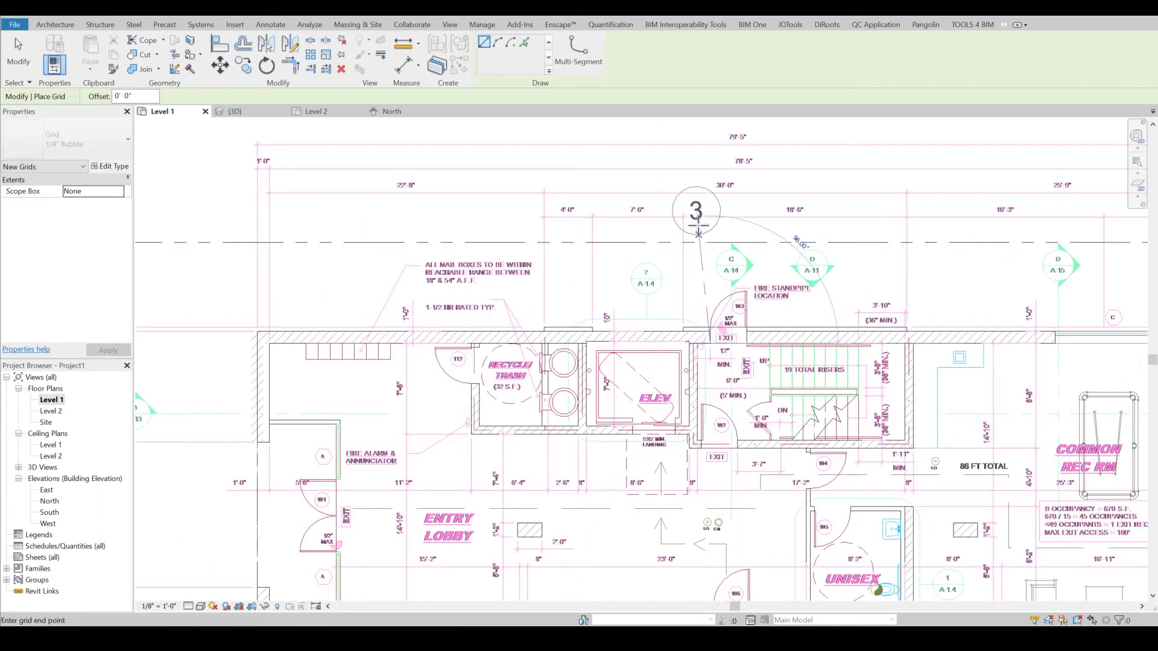
left_click(710, 193)
Exit the Grid tool through the right-click Cancel option
scroll(735, 229, "down", 4)
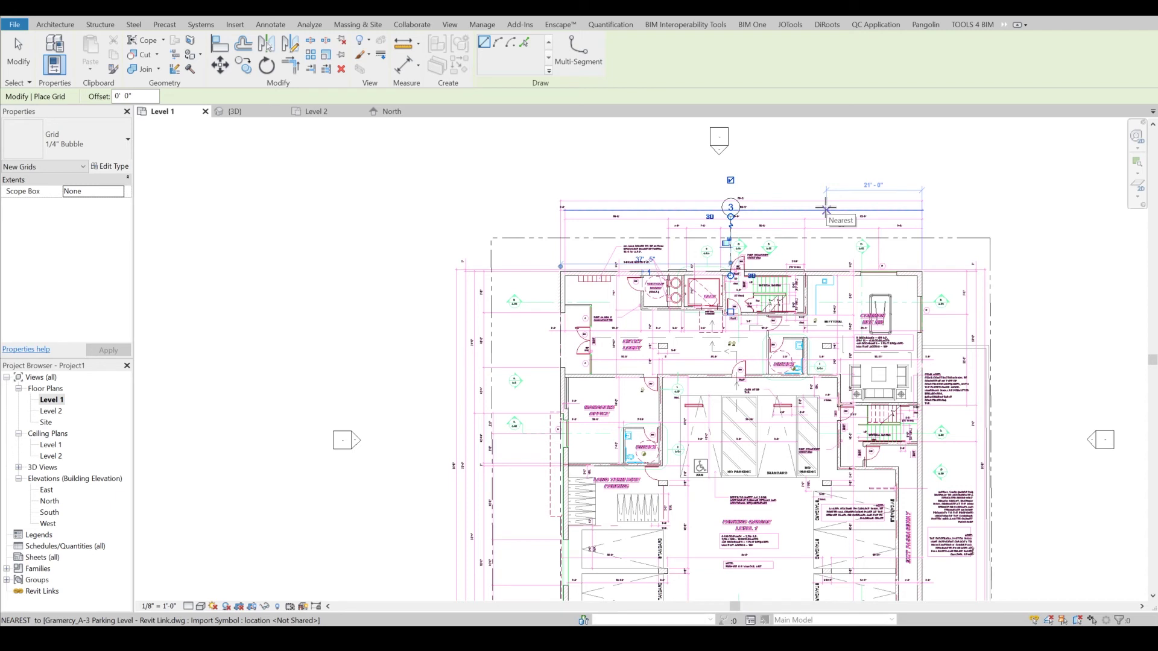
right_click(833, 170)
key("Escape")
right_click(822, 176)
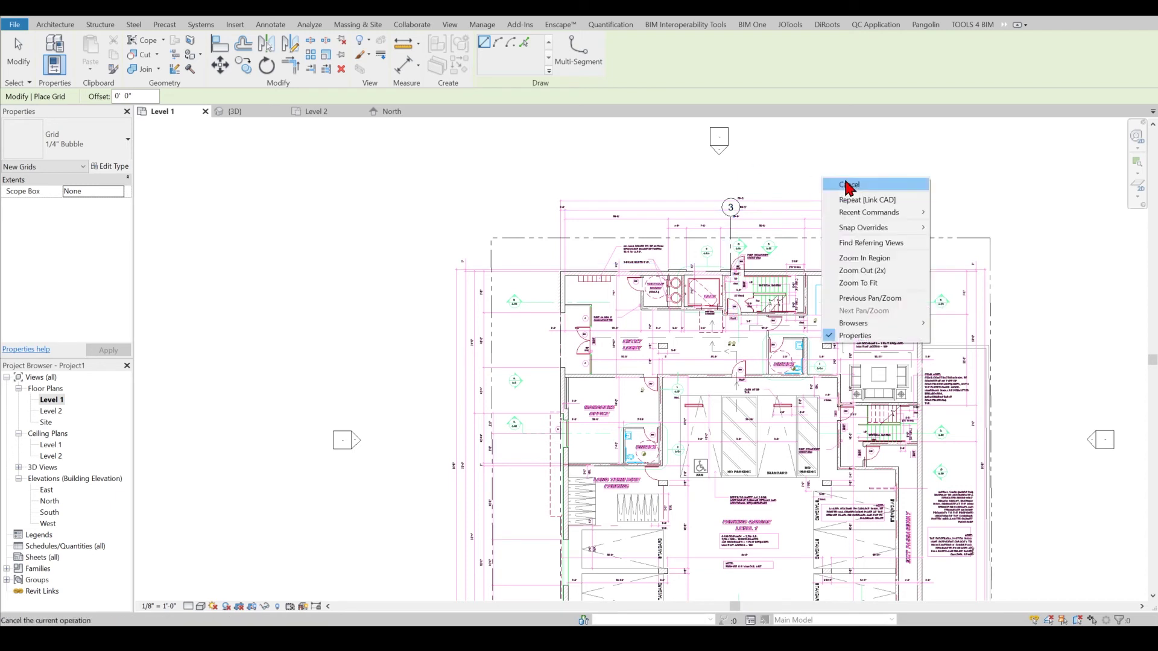
left_click(848, 185)
In the North elevation, align the linked elevation drawing to grid 2
middle_click_drag(703, 251, 633, 258)
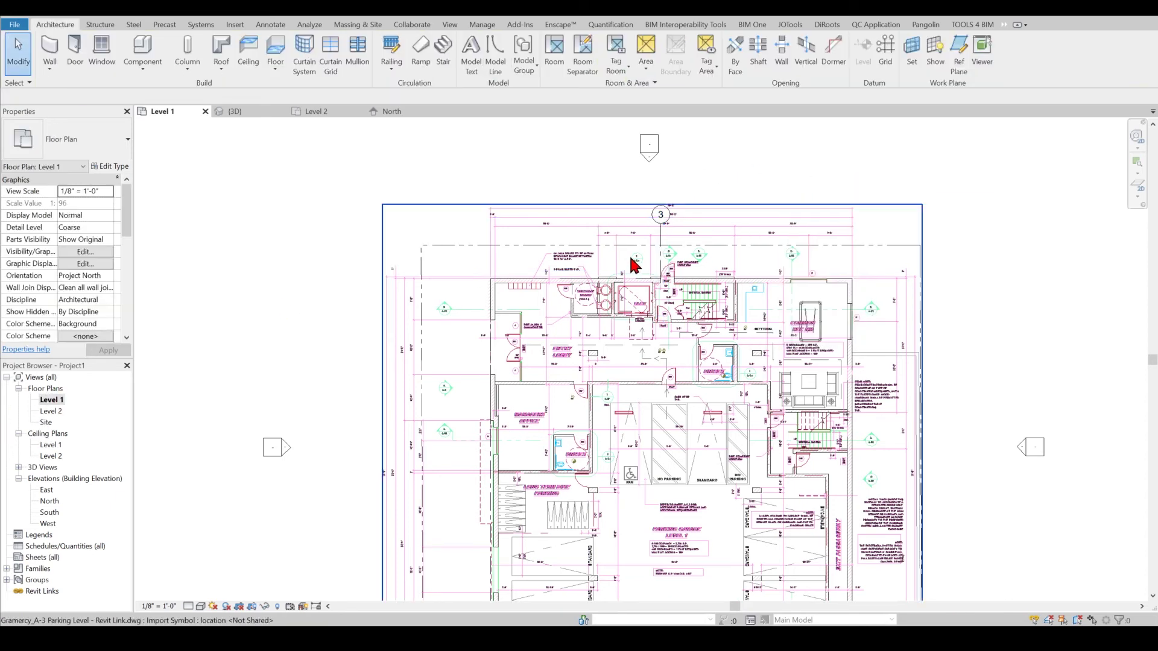
double_click(50, 502)
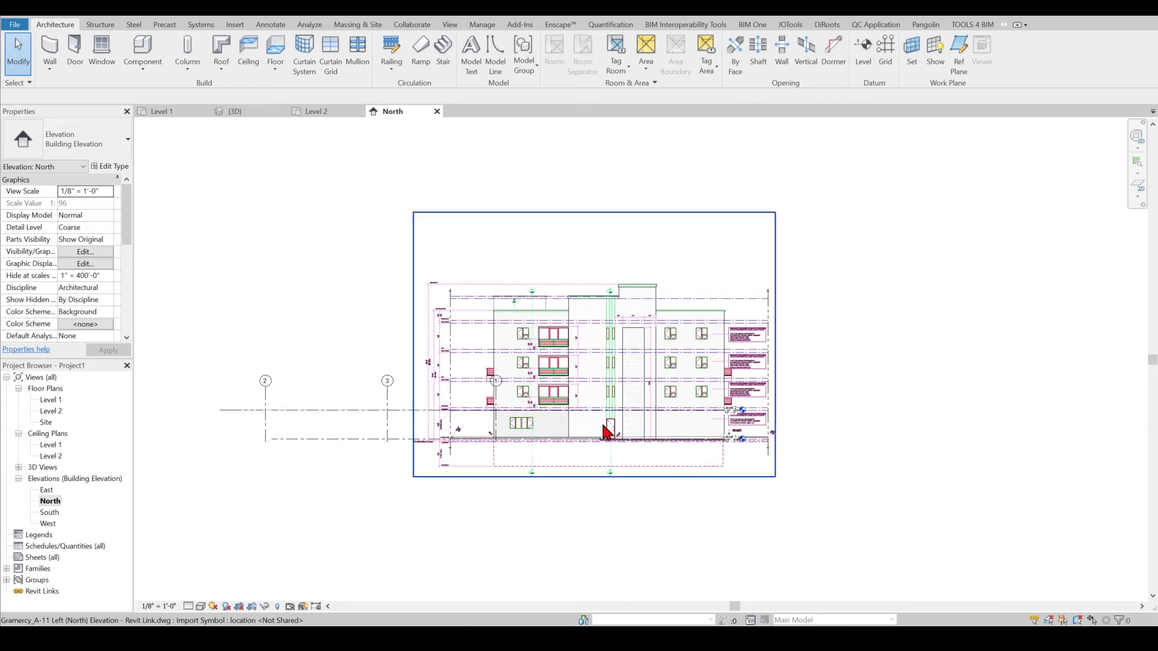
scroll(422, 296, "up", 2)
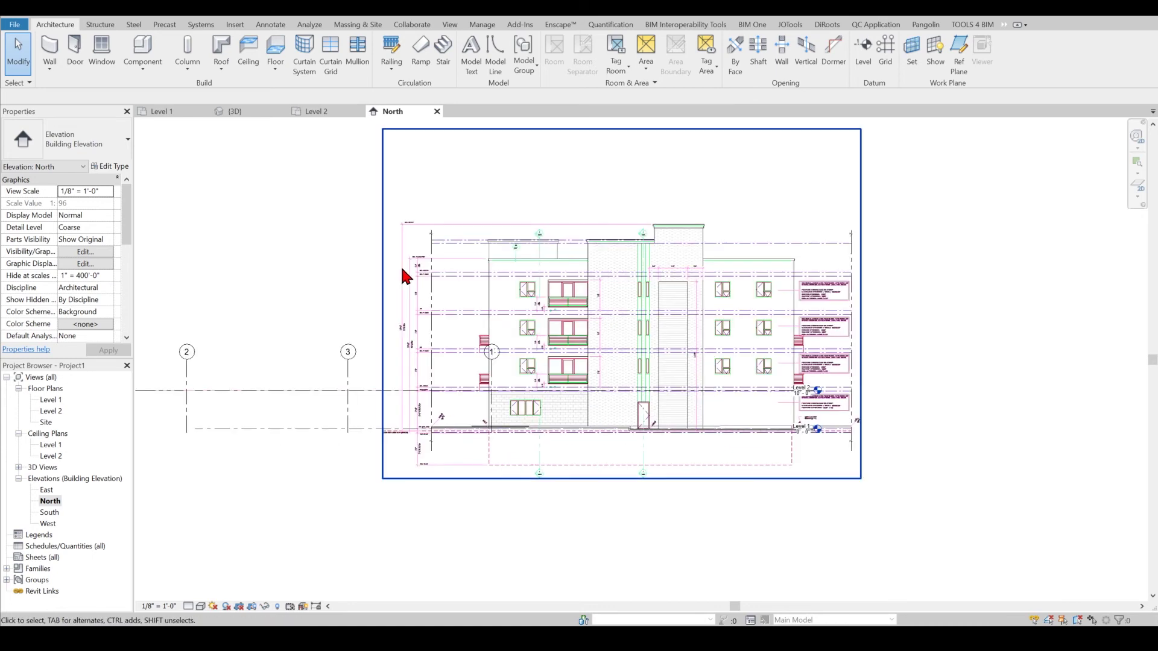
left_click(457, 259)
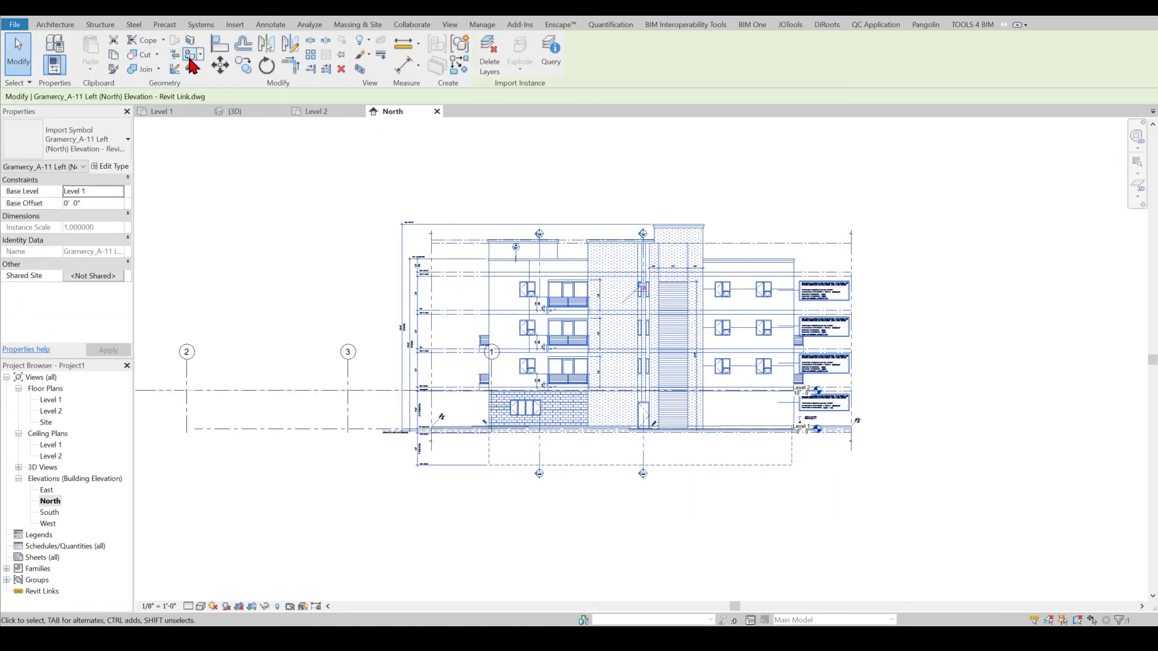
left_click(220, 44)
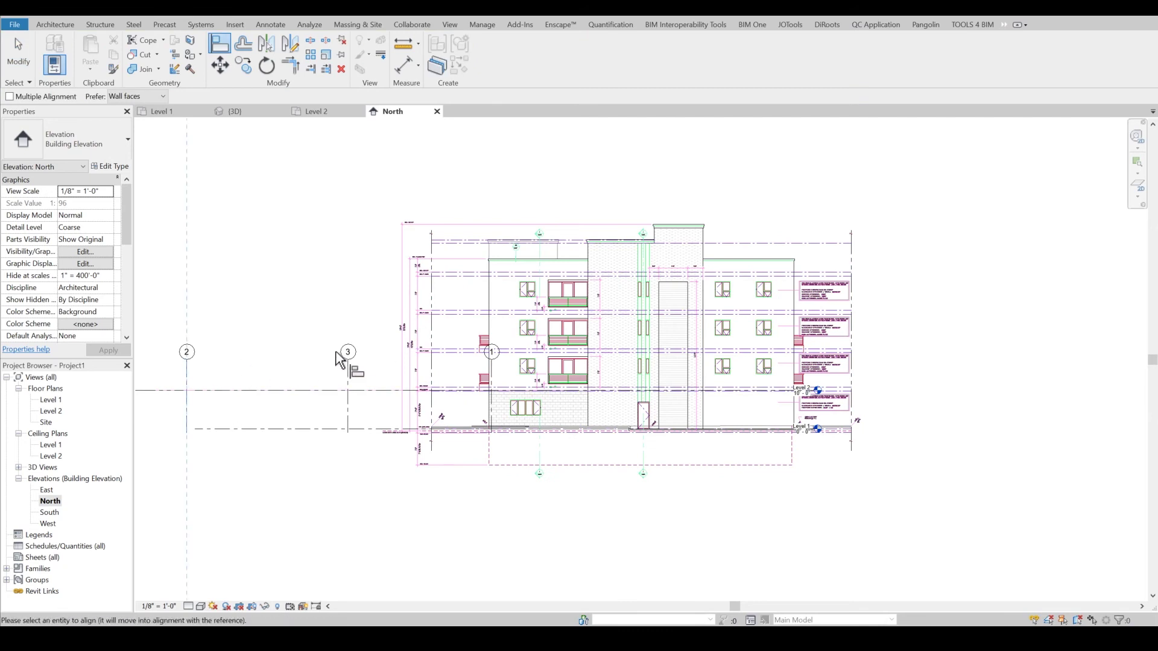
scroll(482, 350, "up", 6)
left_click(489, 337)
Pan and zoom across the elevation to check the drawing's door, windows and grids 3 and 1
scroll(518, 356, "down", 5)
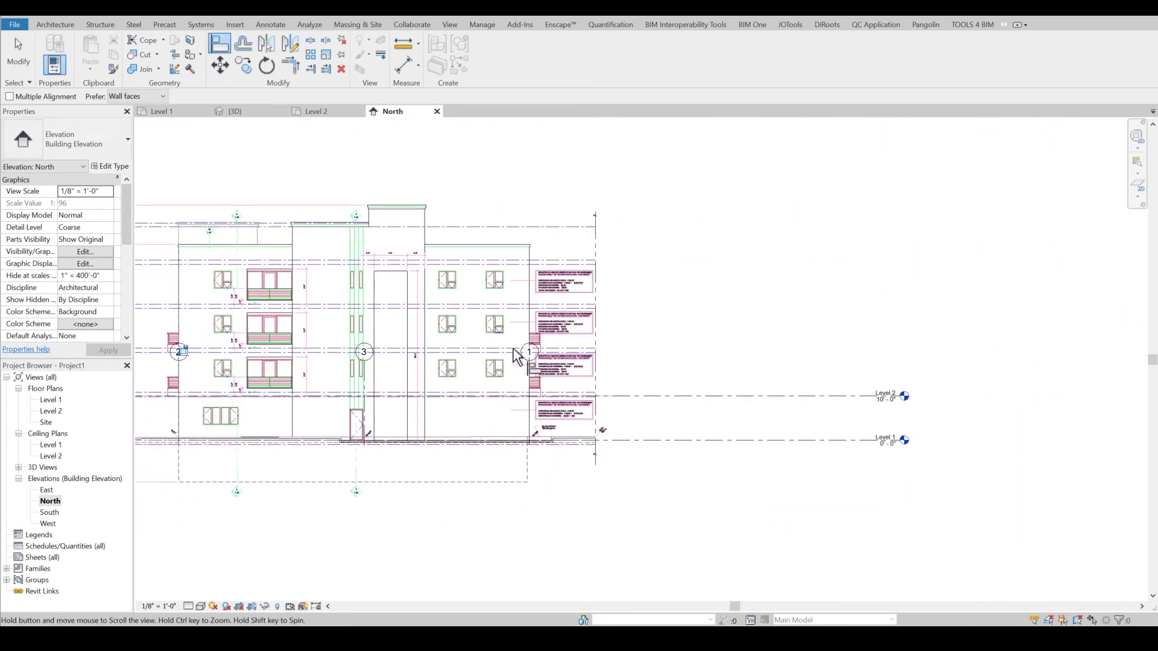
scroll(517, 356, "up", 5)
scroll(548, 478, "down", 2)
middle_click_drag(543, 392, 550, 527)
scroll(459, 367, "down", 3)
middle_click_drag(297, 579, 732, 547)
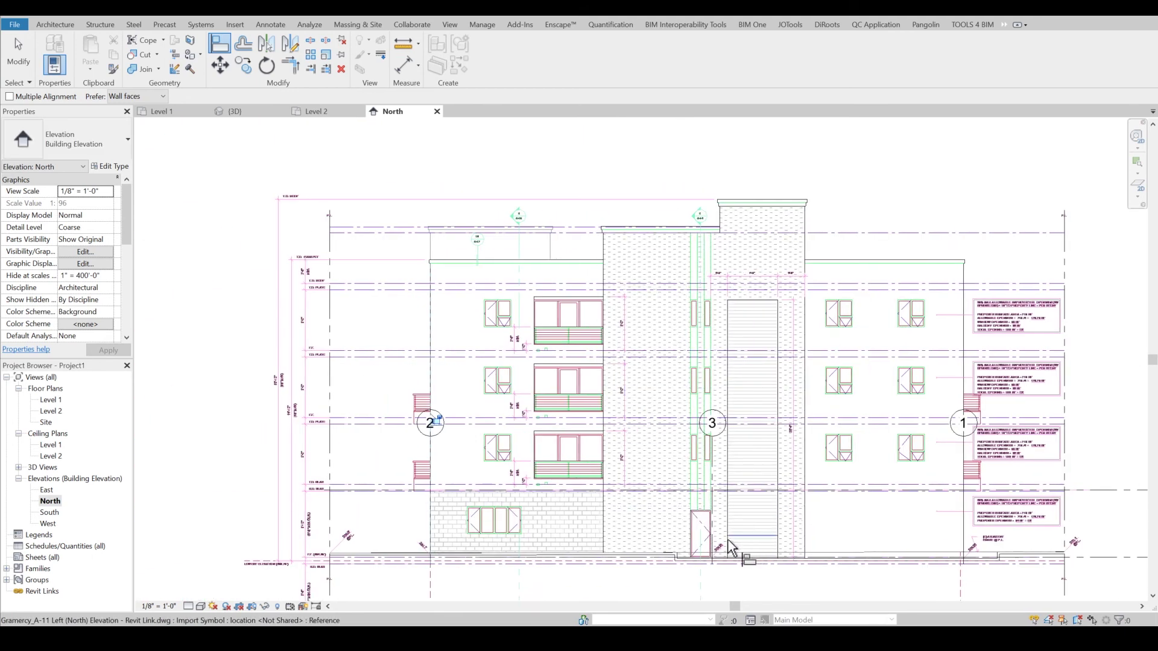
scroll(732, 547, "up", 5)
middle_click_drag(661, 548, 633, 538)
scroll(630, 439, "down", 2)
middle_click_drag(667, 460, 555, 439)
scroll(621, 316, "down", 2)
scroll(610, 468, "up", 6)
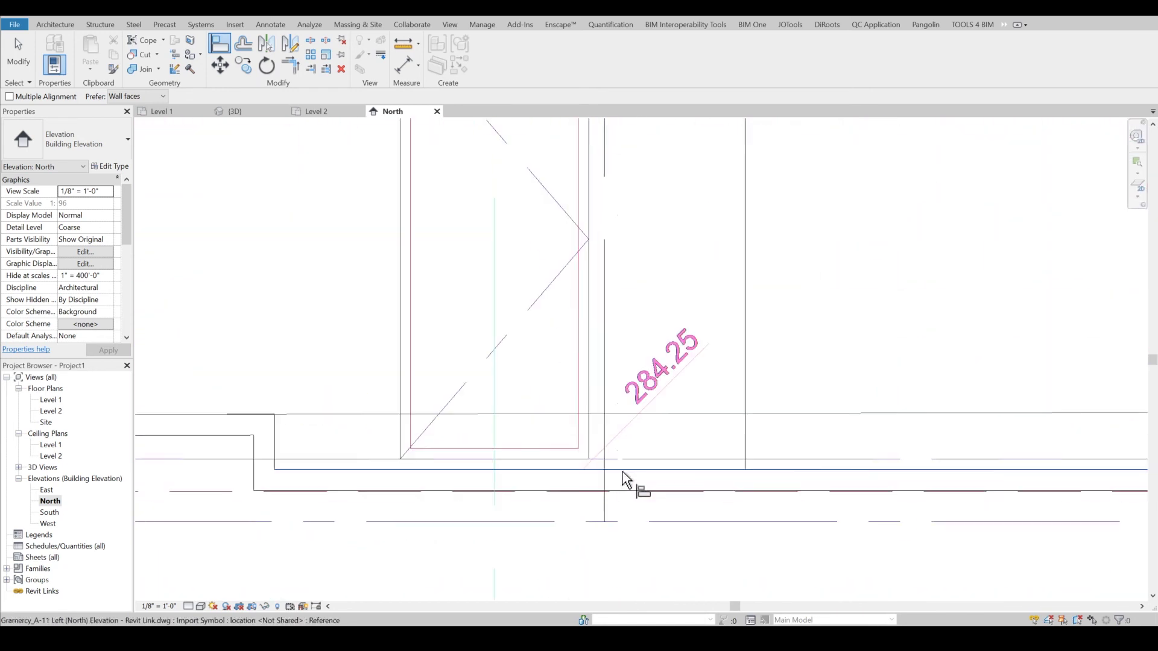
scroll(625, 479, "down", 5)
middle_click_drag(551, 409, 531, 499)
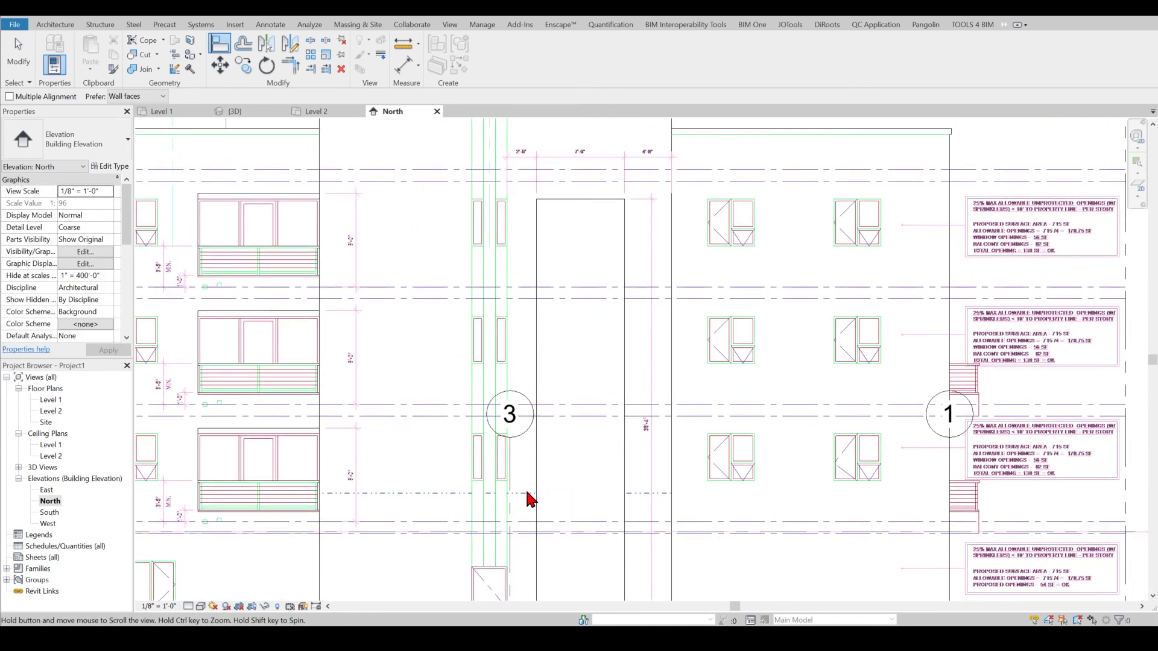
scroll(517, 455, "down", 1)
middle_click_drag(517, 416, 577, 316)
Exit the Align tool through the right-click Cancel option
right_click(576, 313)
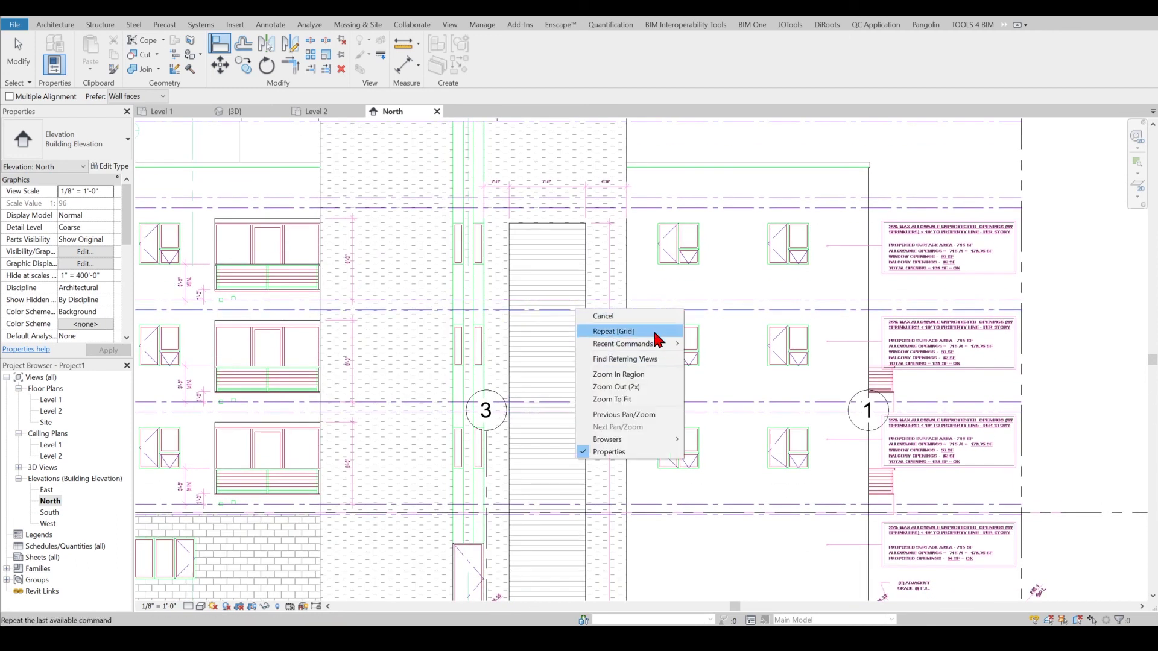
left_click(661, 316)
right_click(660, 305)
left_click(663, 314)
scroll(476, 238, "down", 5)
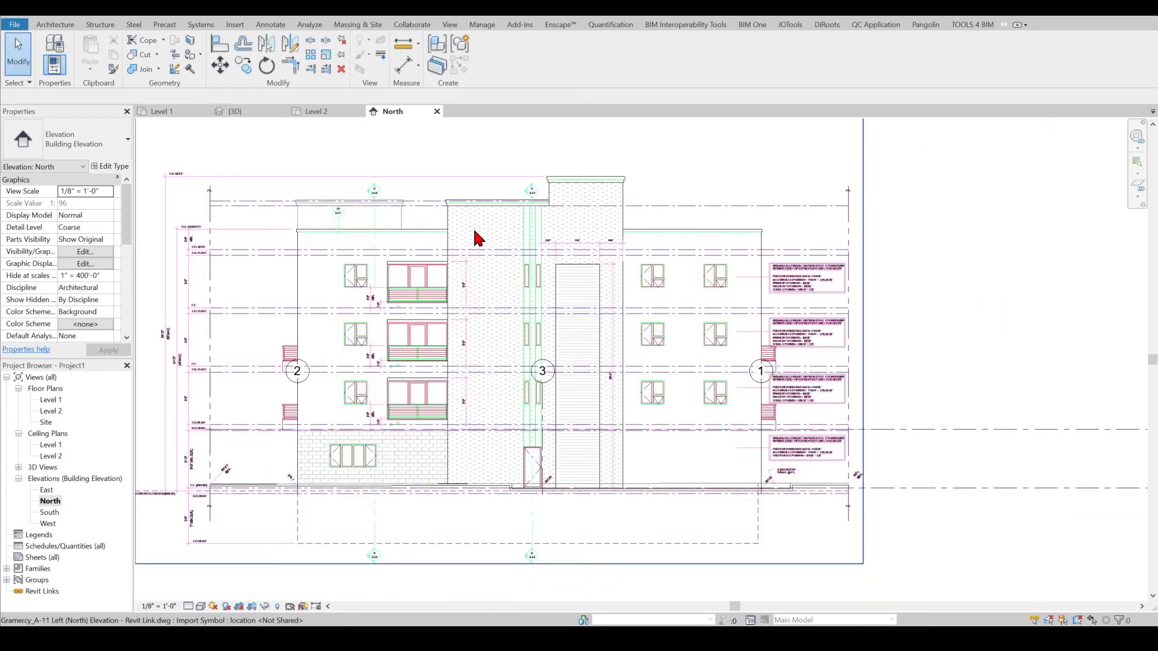
In the North elevation, drag grid 1's bubble end upward so the grid heads sit above the building
left_click(761, 406)
left_click_drag(761, 383, 760, 132)
middle_click_drag(646, 349, 664, 326)
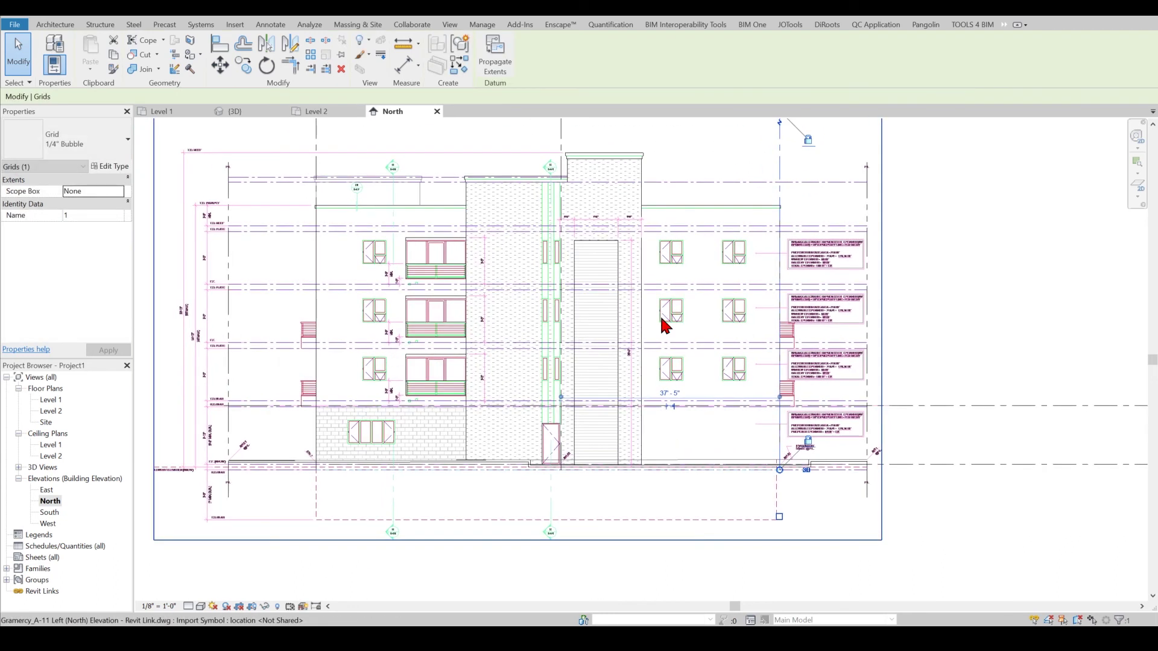
scroll(665, 326, "down", 2)
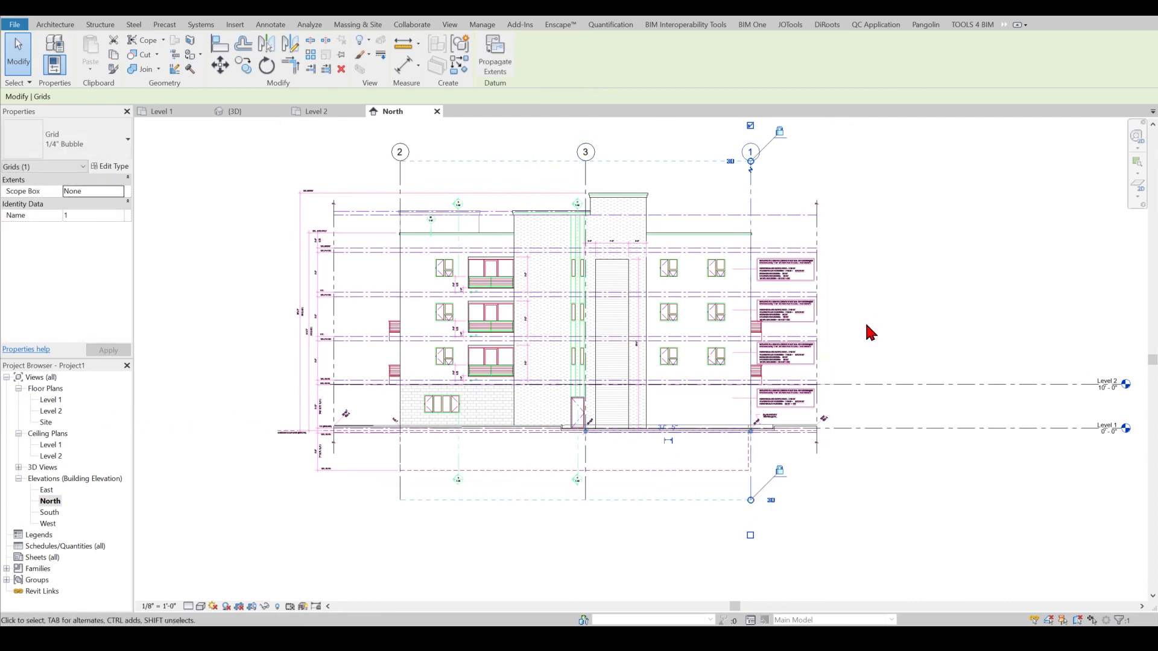
Open the Level 1 floor plan and zoom through it to check the grid lines
double_click(58, 400)
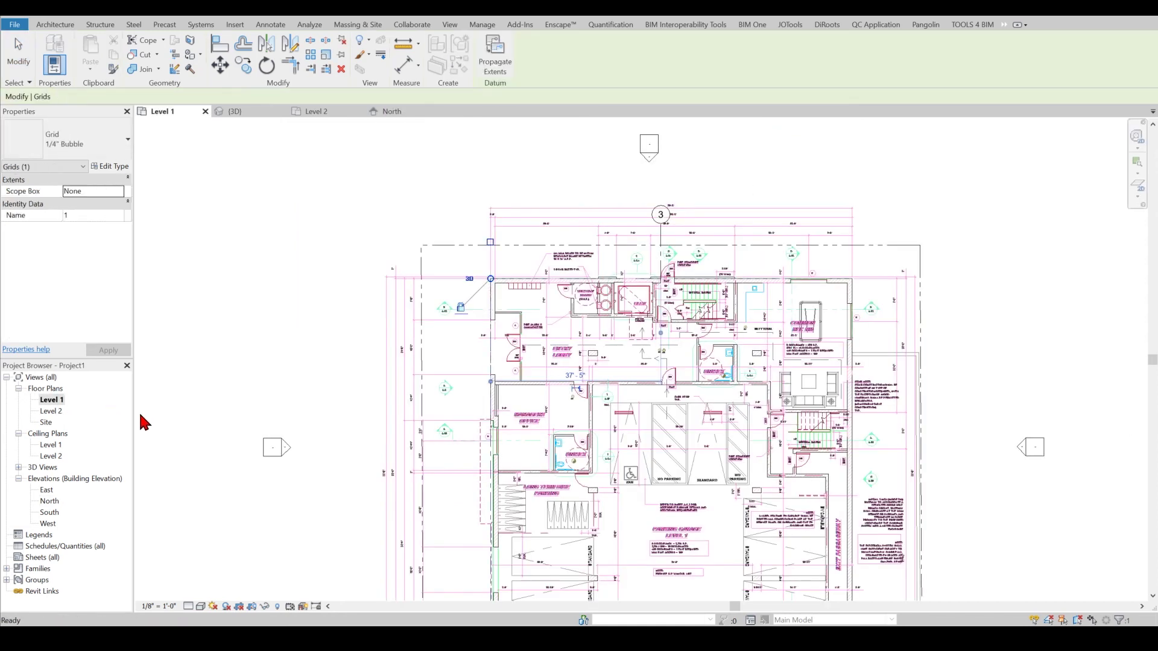
scroll(654, 278, "up", 6)
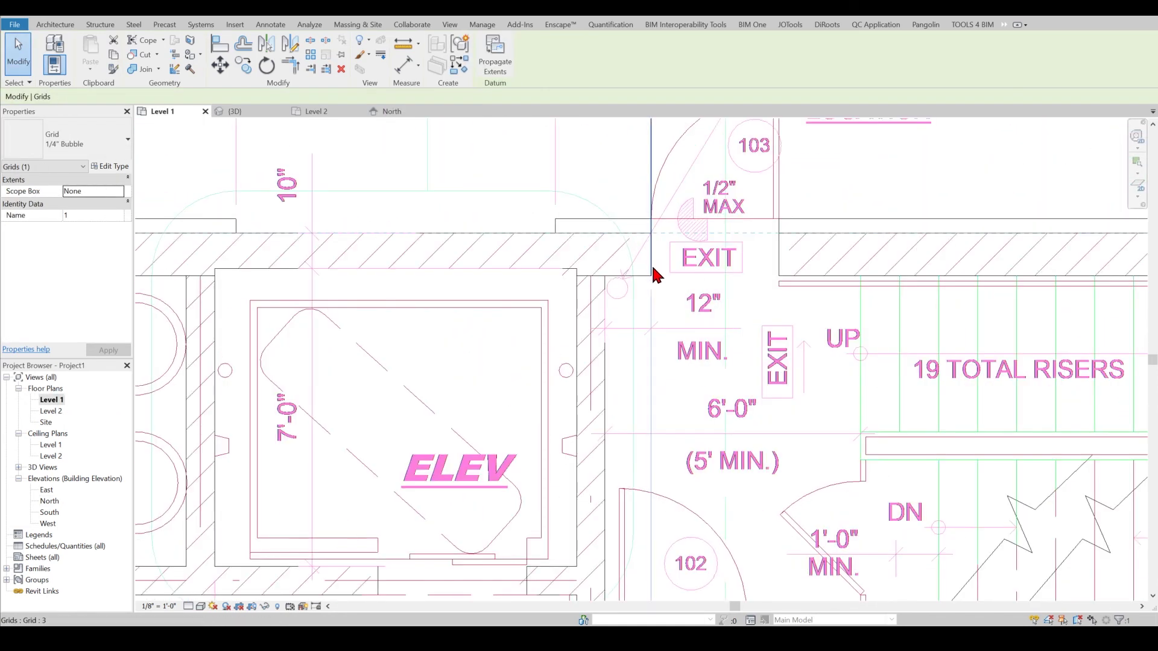
scroll(654, 275, "down", 6)
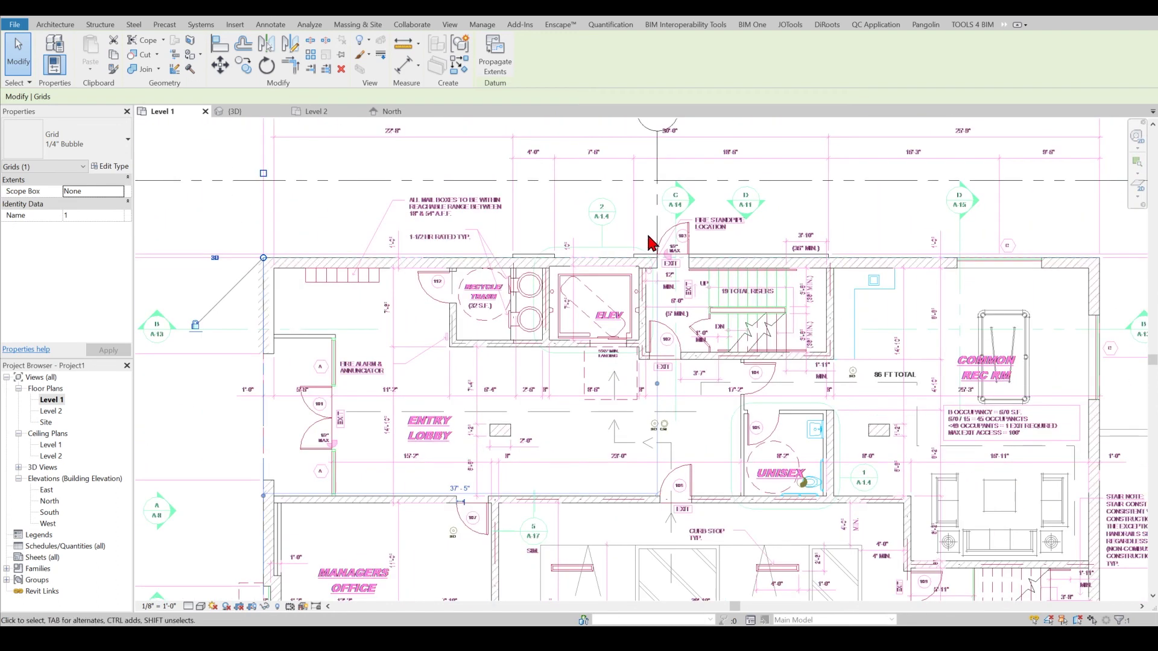
scroll(651, 242, "down", 5)
scroll(651, 242, "down", 2)
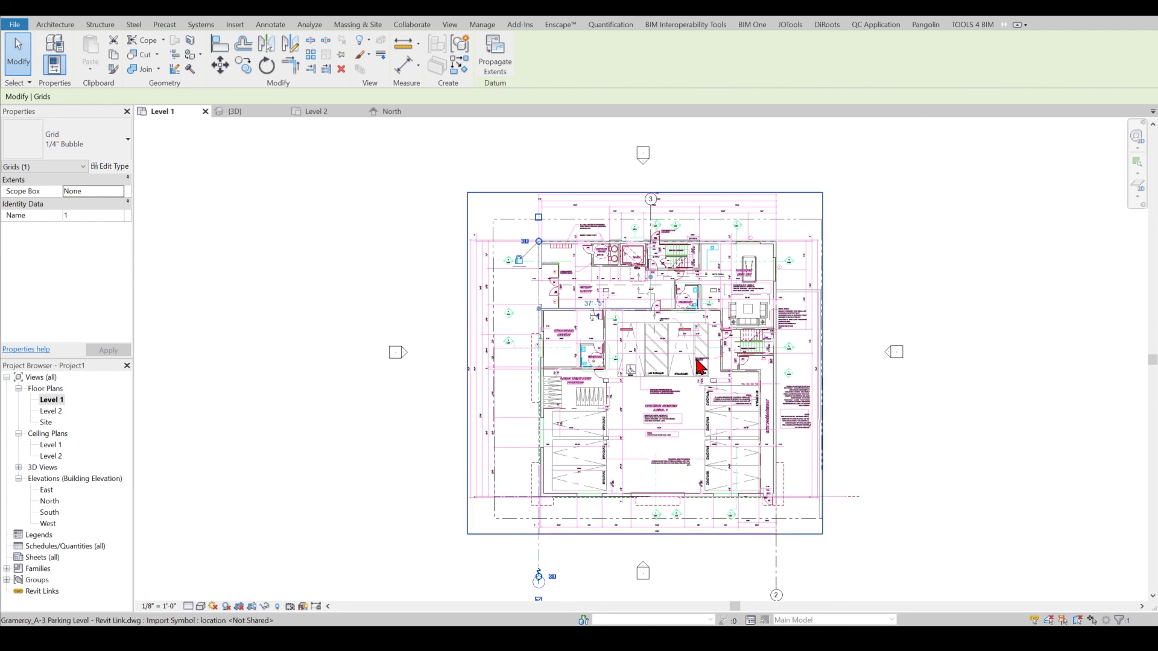
left_click(53, 411)
Open the Level 2 floor plan showing the linked Second Level drawing crossed by the grids
double_click(57, 414)
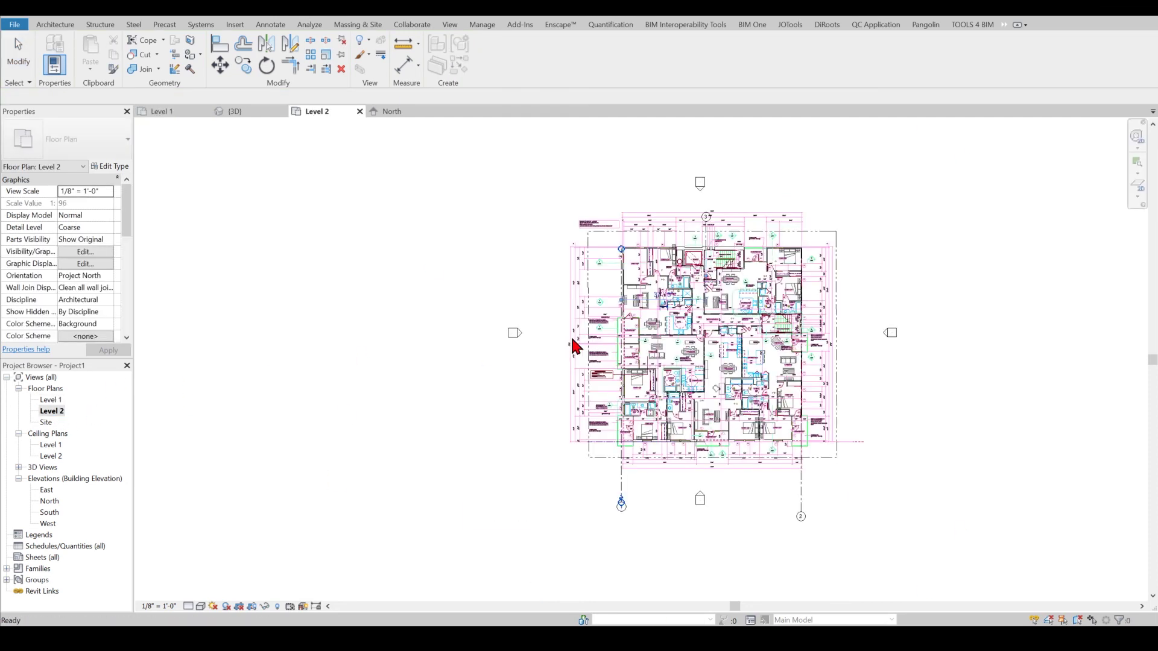